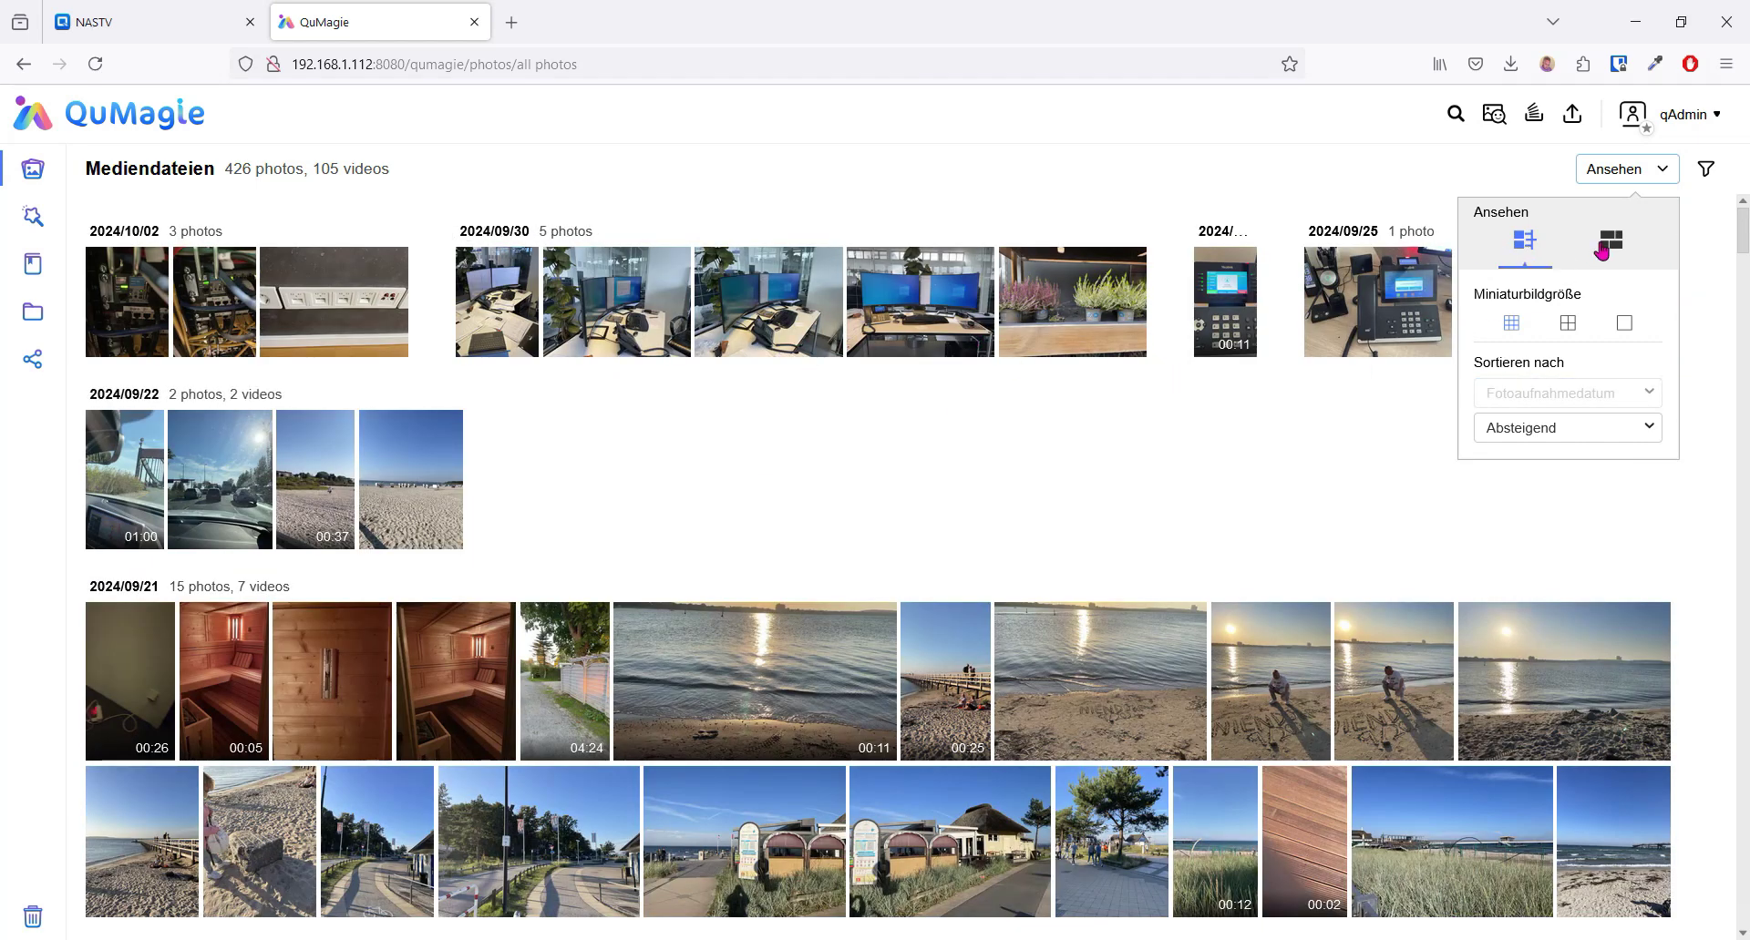
Switch the gallery to the mosaic view without date groups and sort it by Importdatum, Absteigend
click(1601, 248)
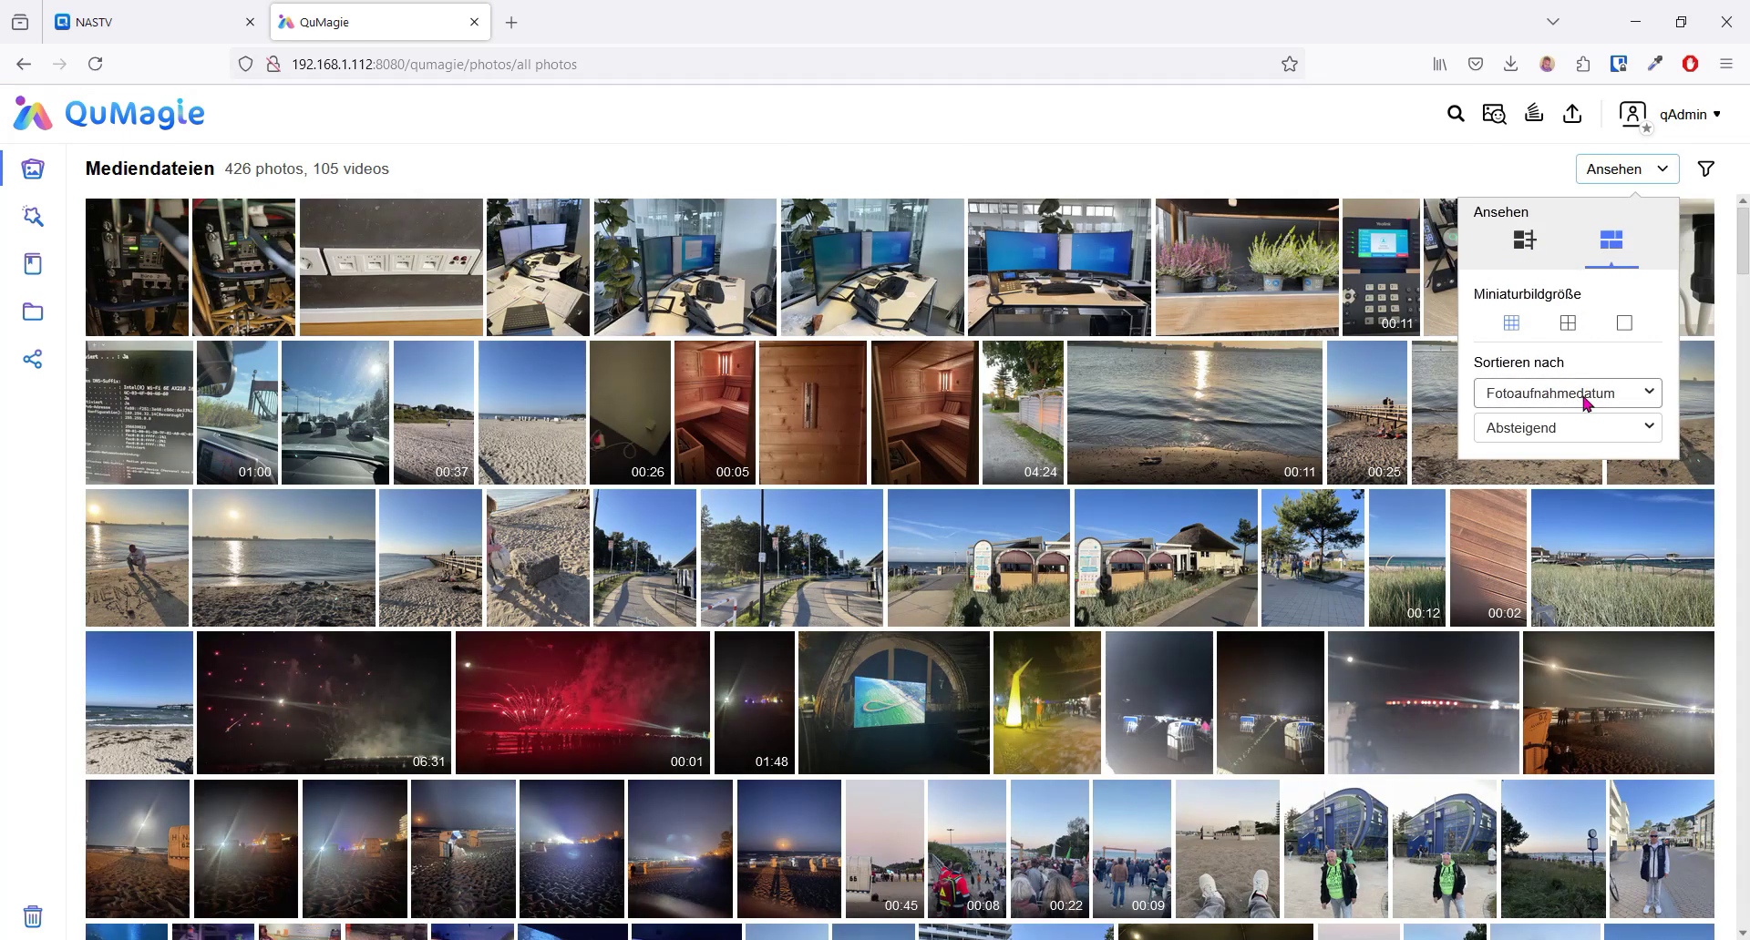
click(1586, 403)
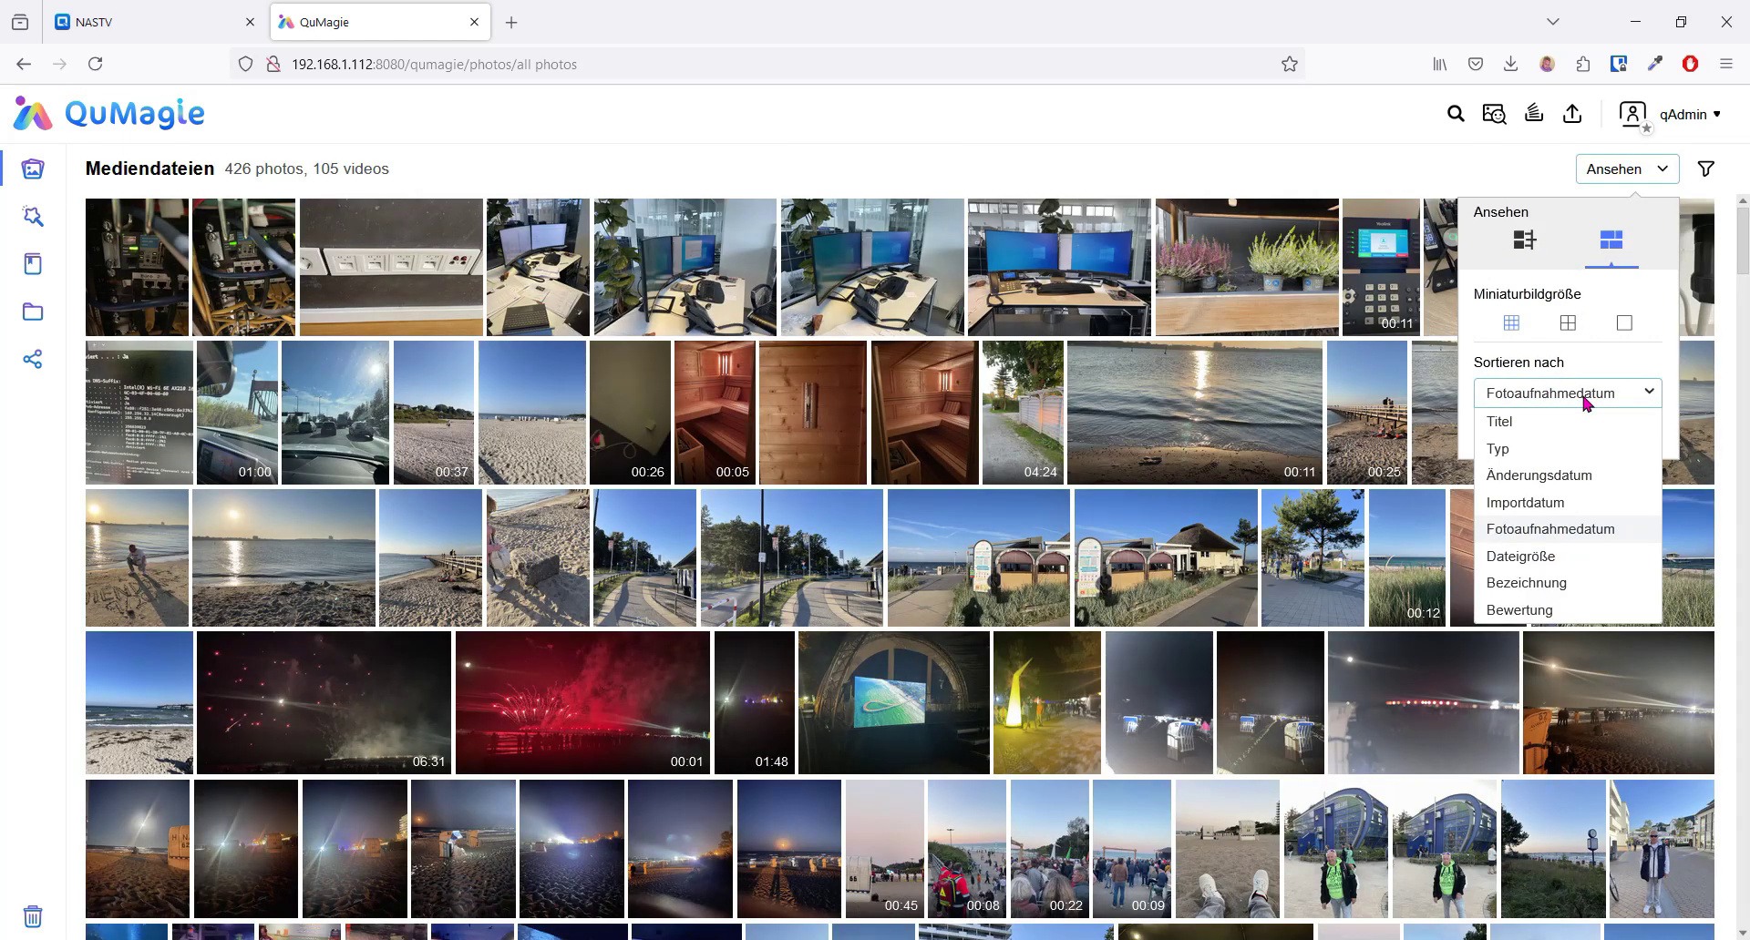
click(1535, 539)
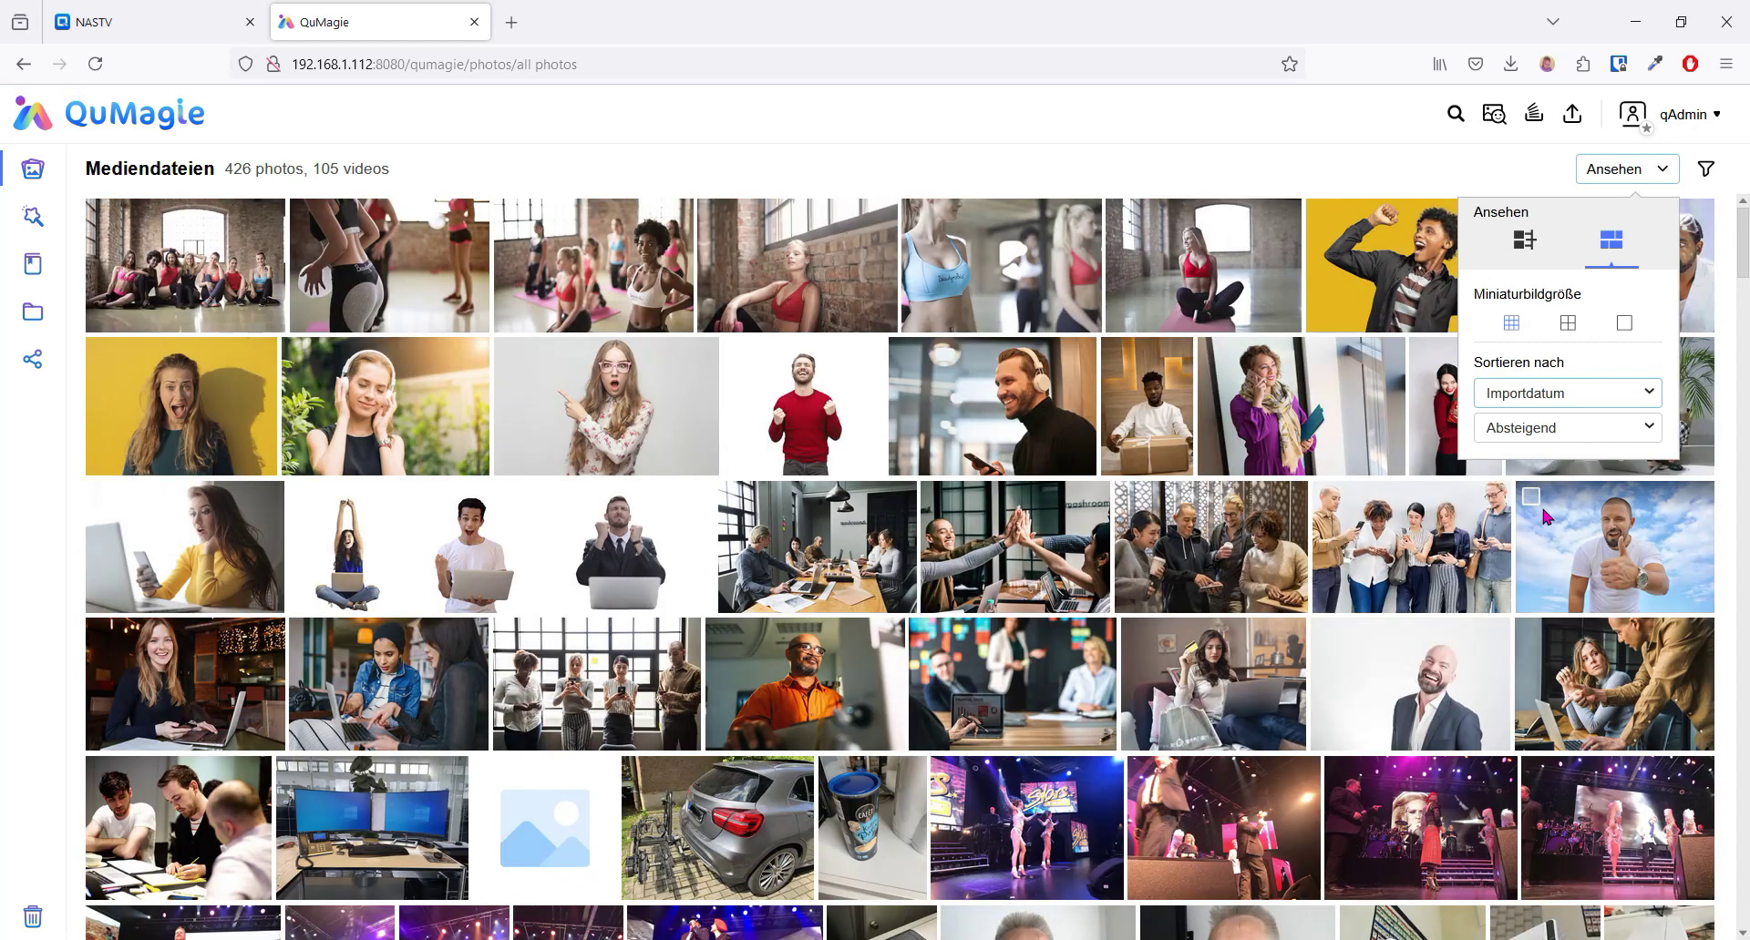
click(1578, 443)
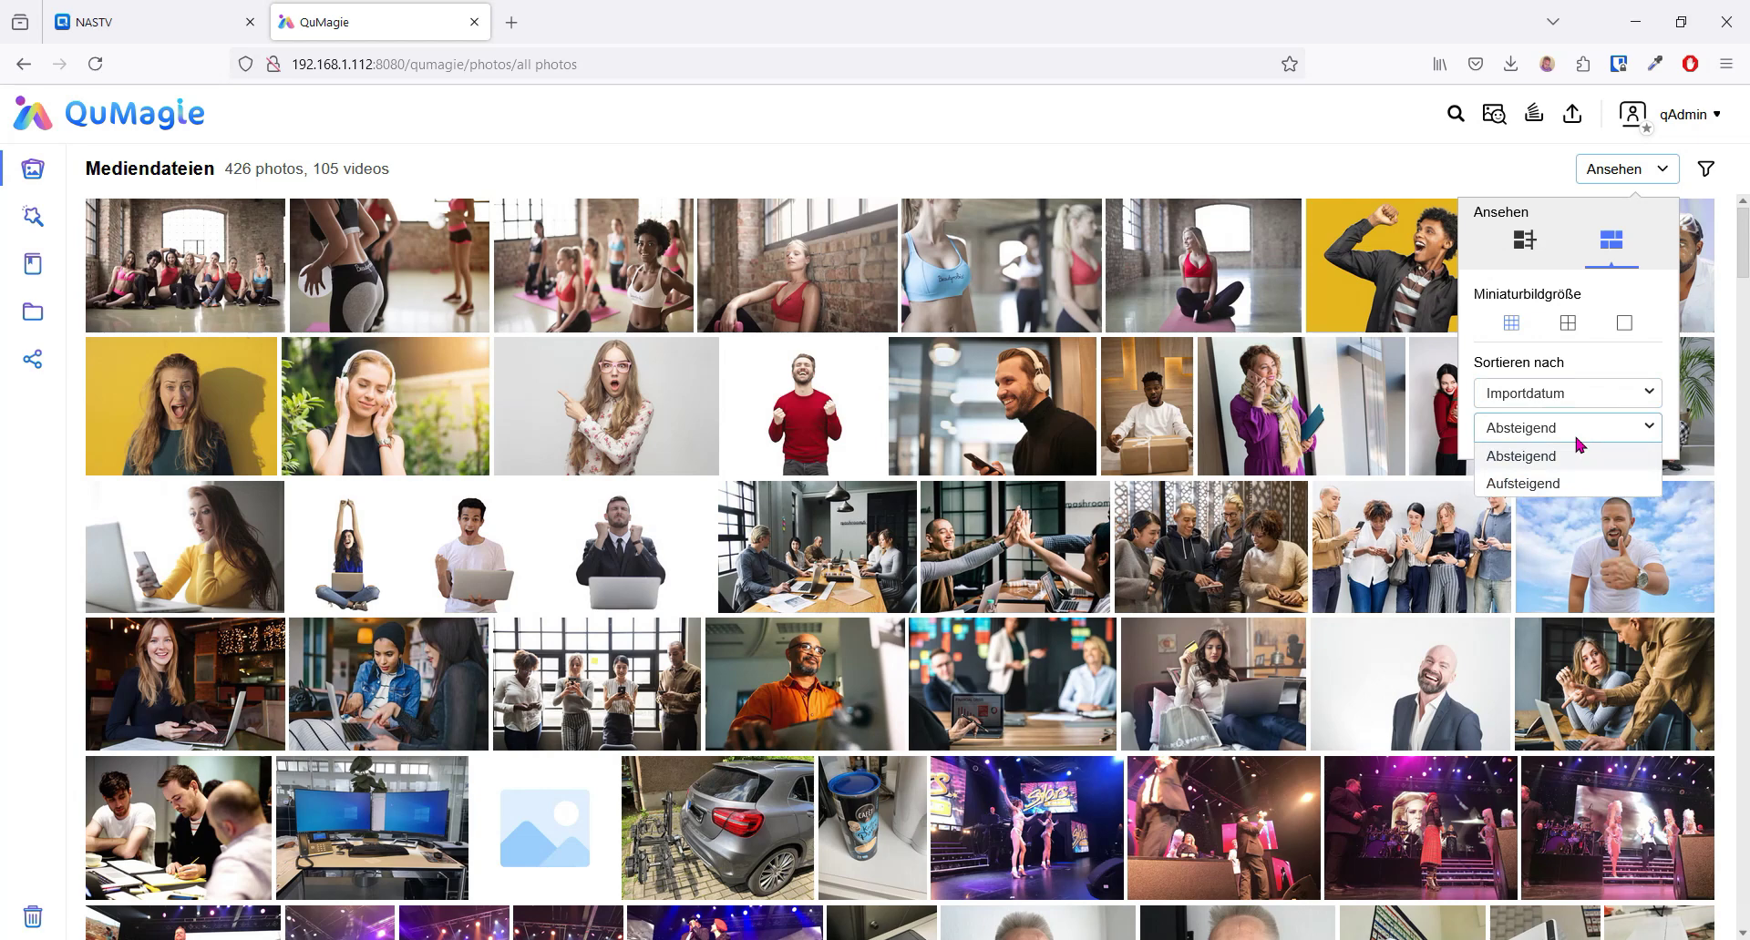
click(1576, 440)
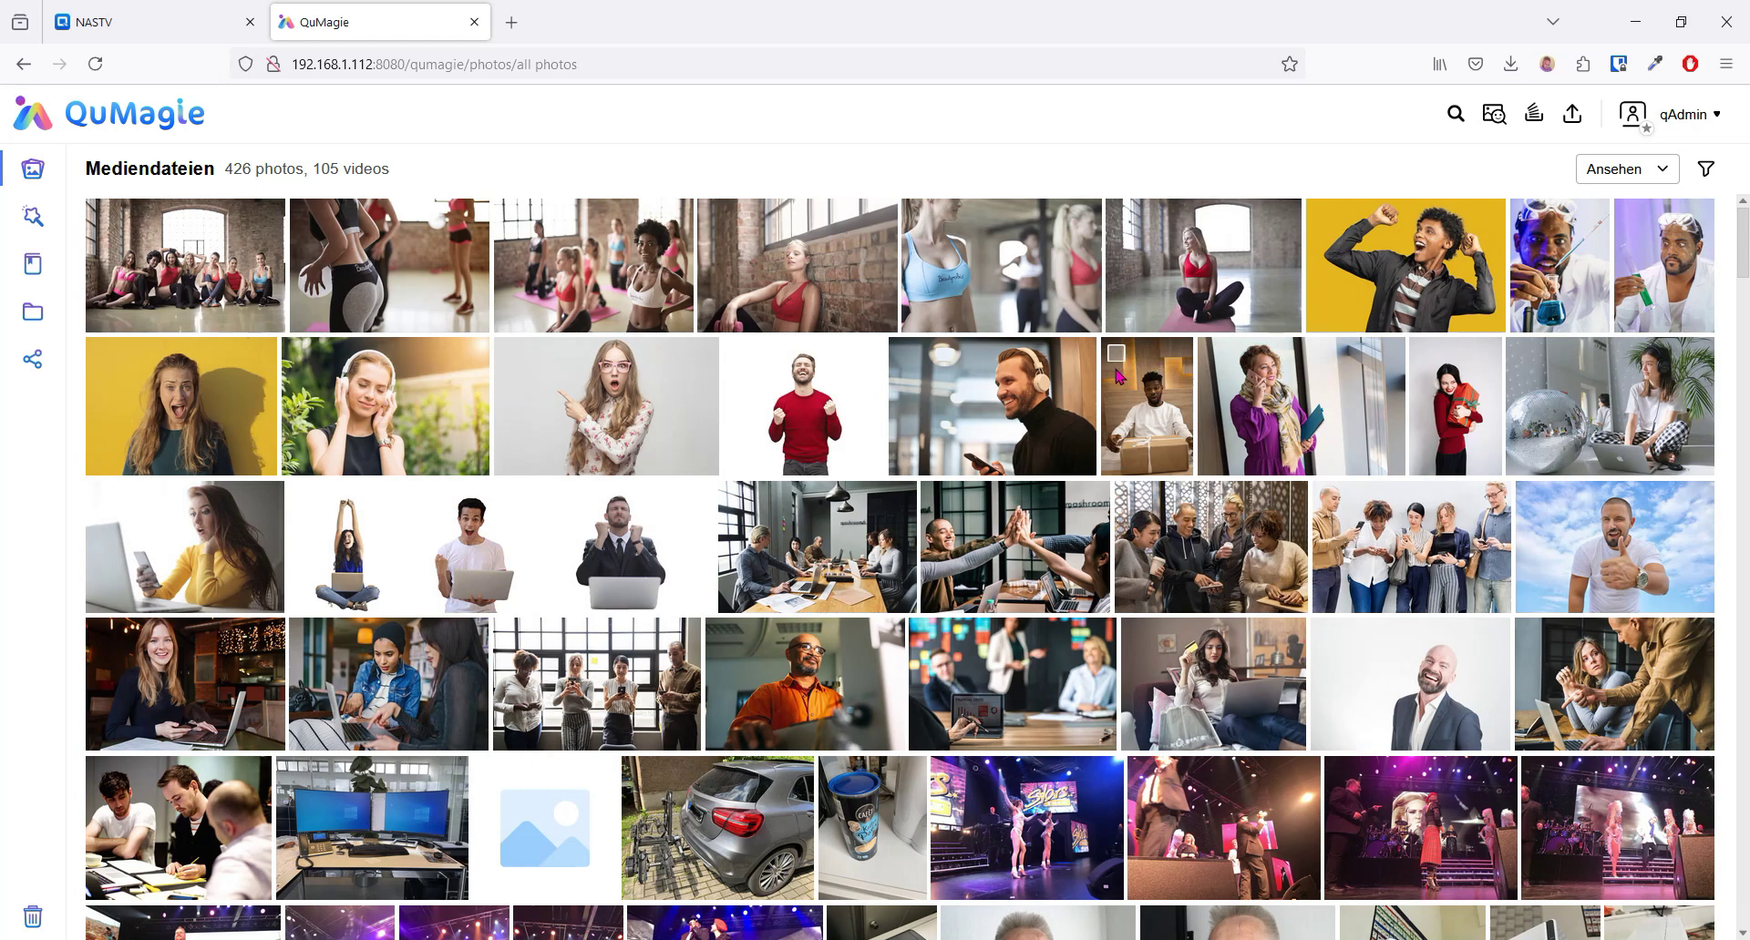
Move the dark night-time beach photo beside the fireworks video from the gallery to the trash
scroll(1114, 480, down, 5)
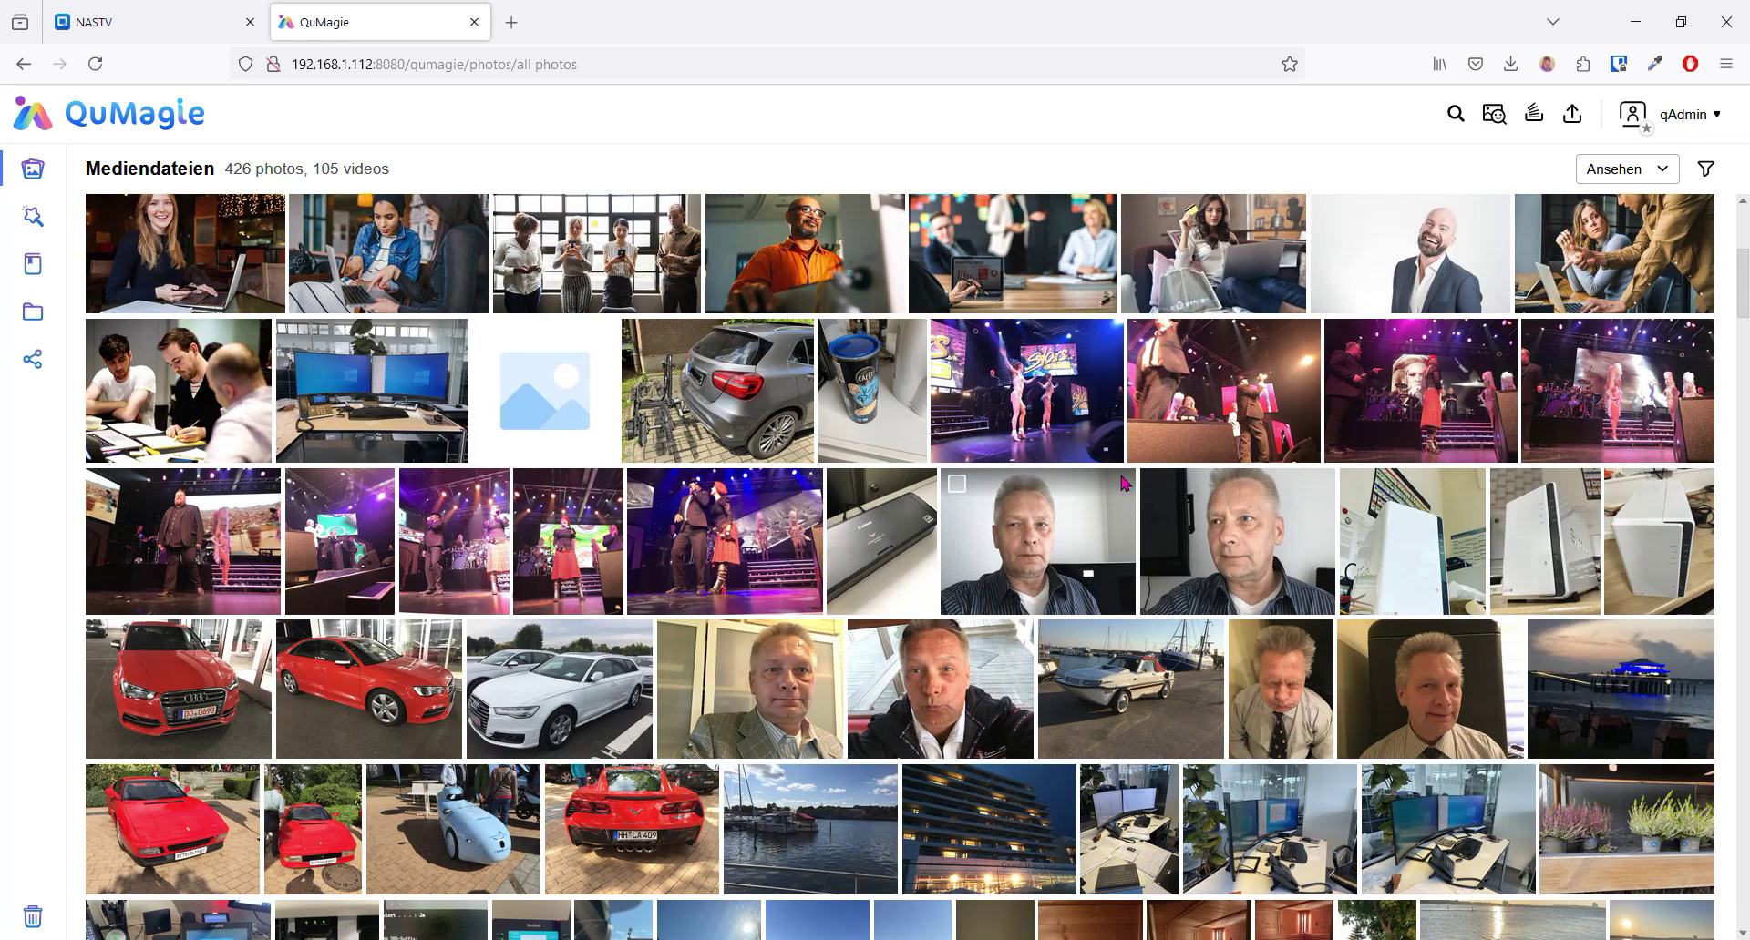
scroll(1127, 482, down, 7)
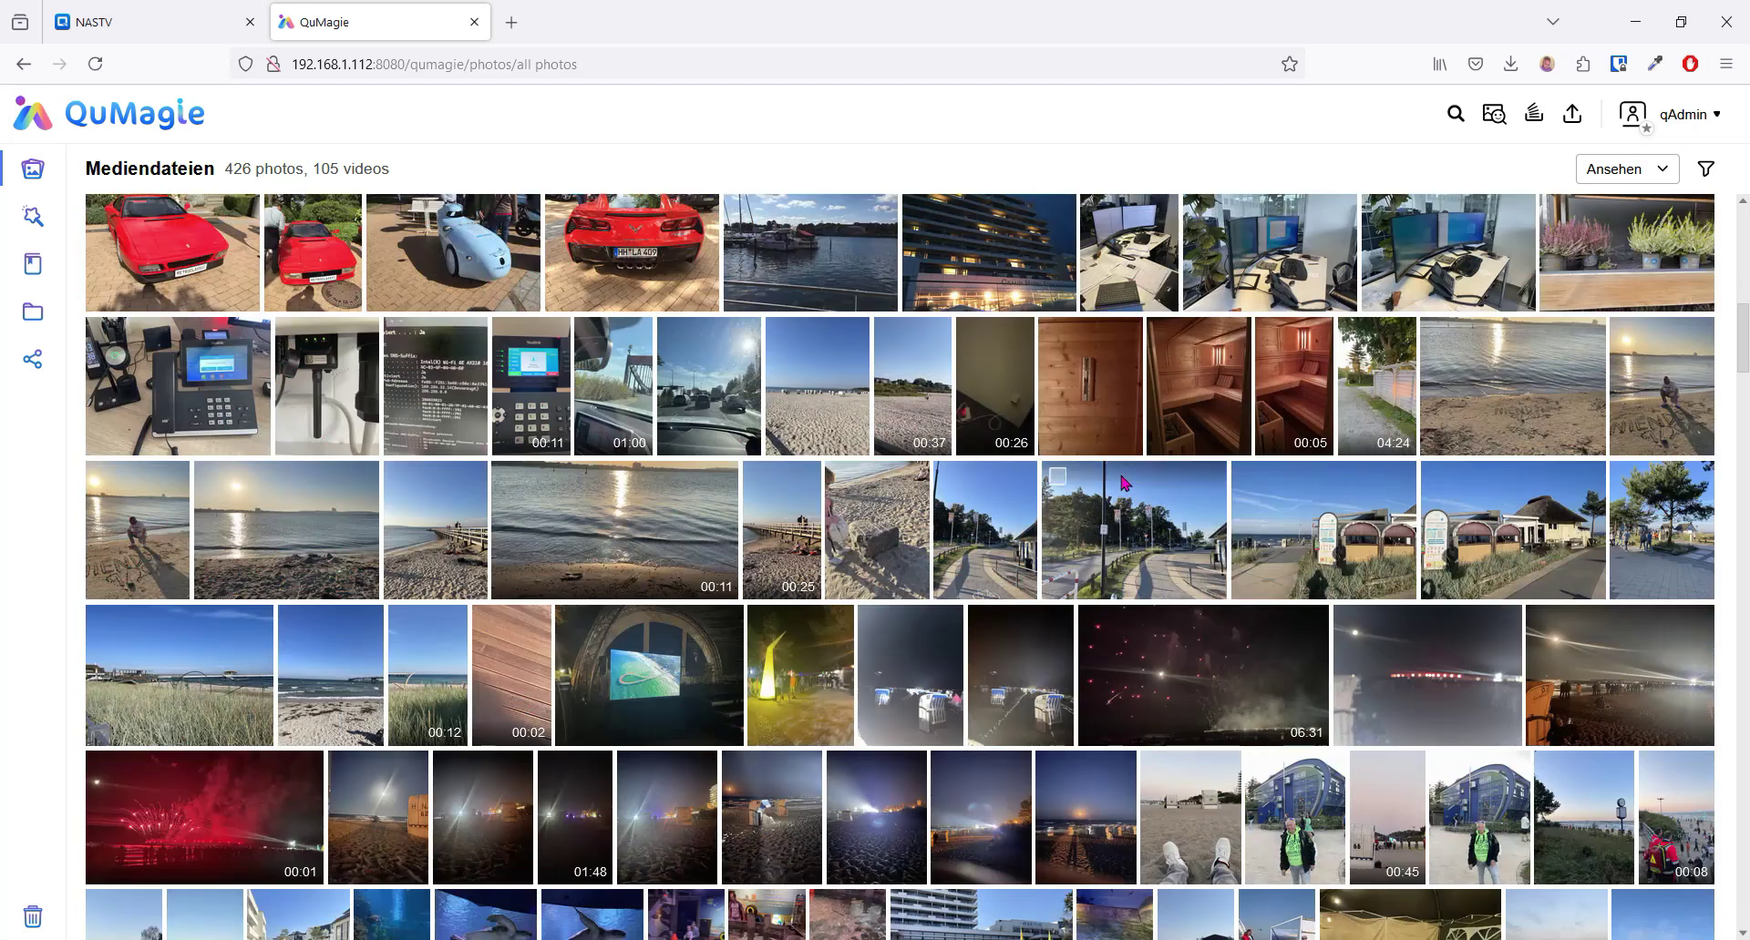
click(984, 622)
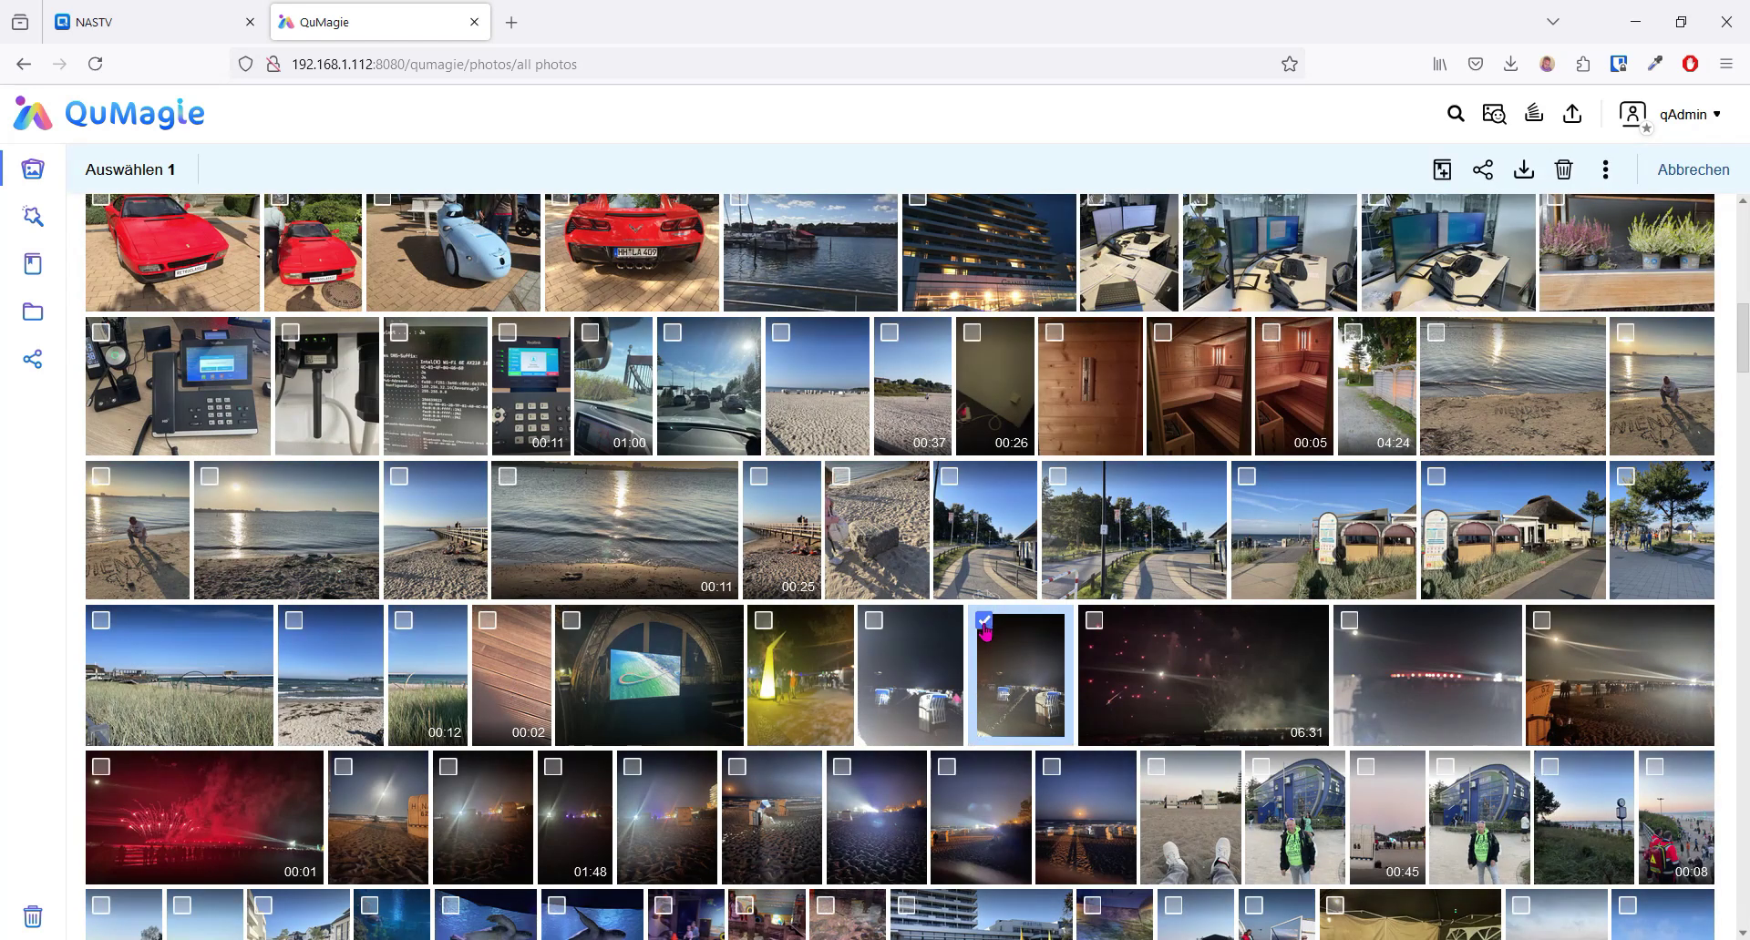
click(1563, 170)
click(953, 550)
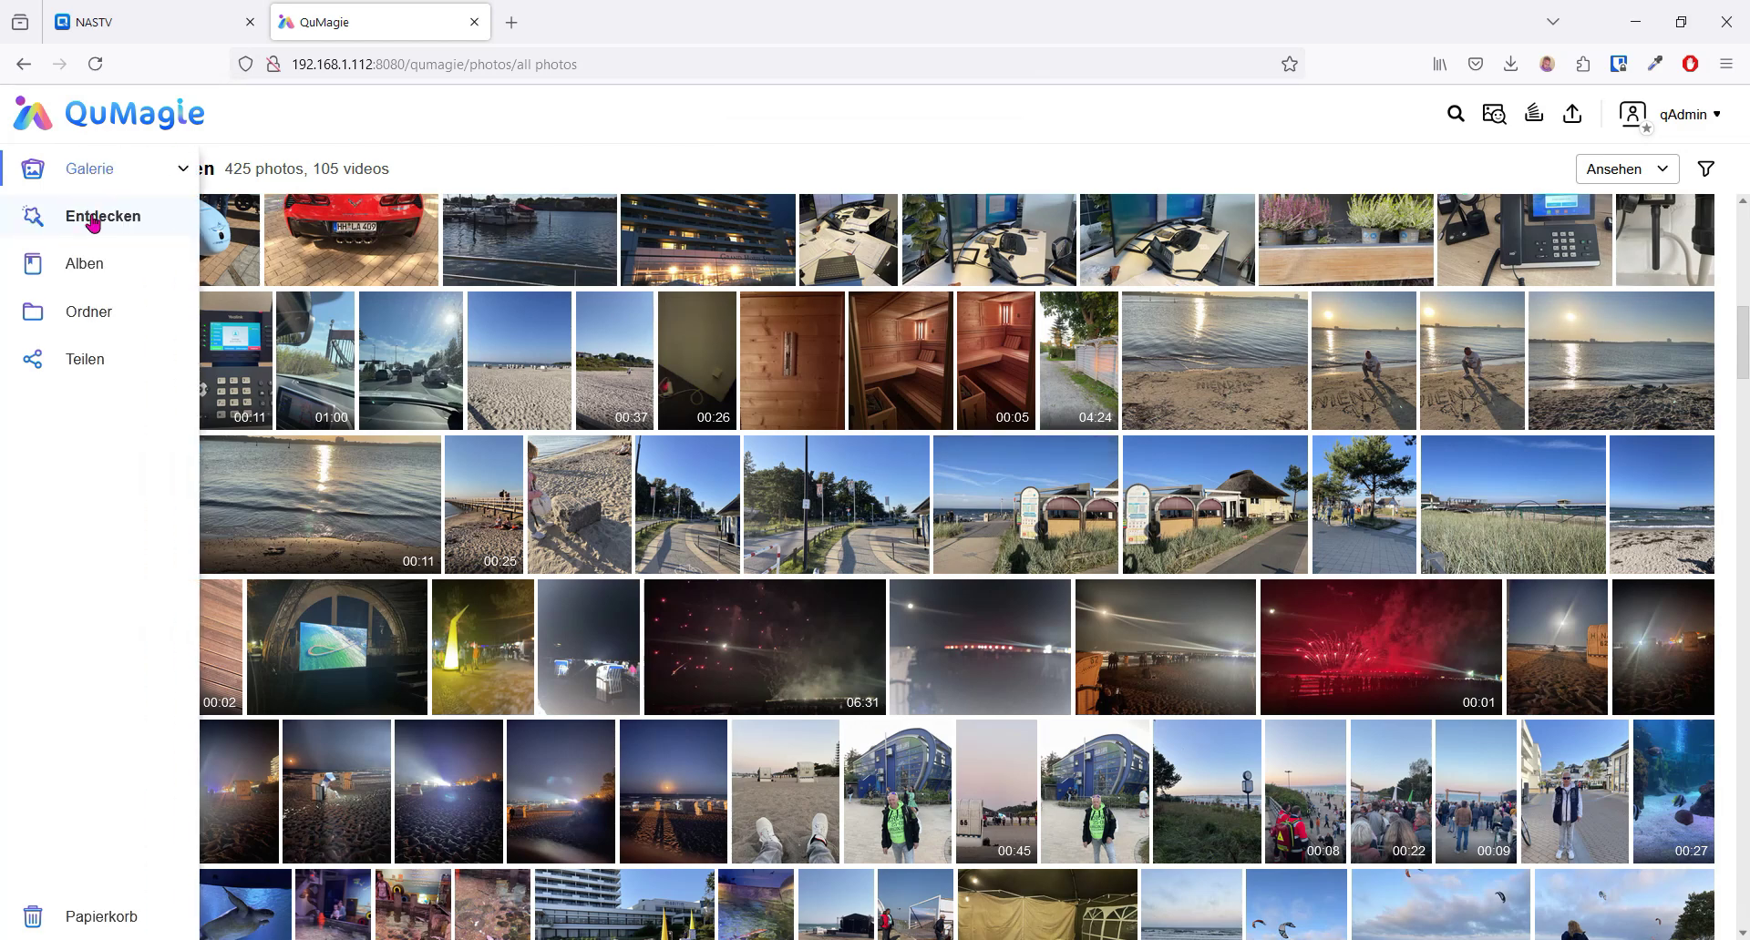
Look through the Dinge categories under Entdecken, including Architecture and Design, and return to the Entdecken overview
click(94, 219)
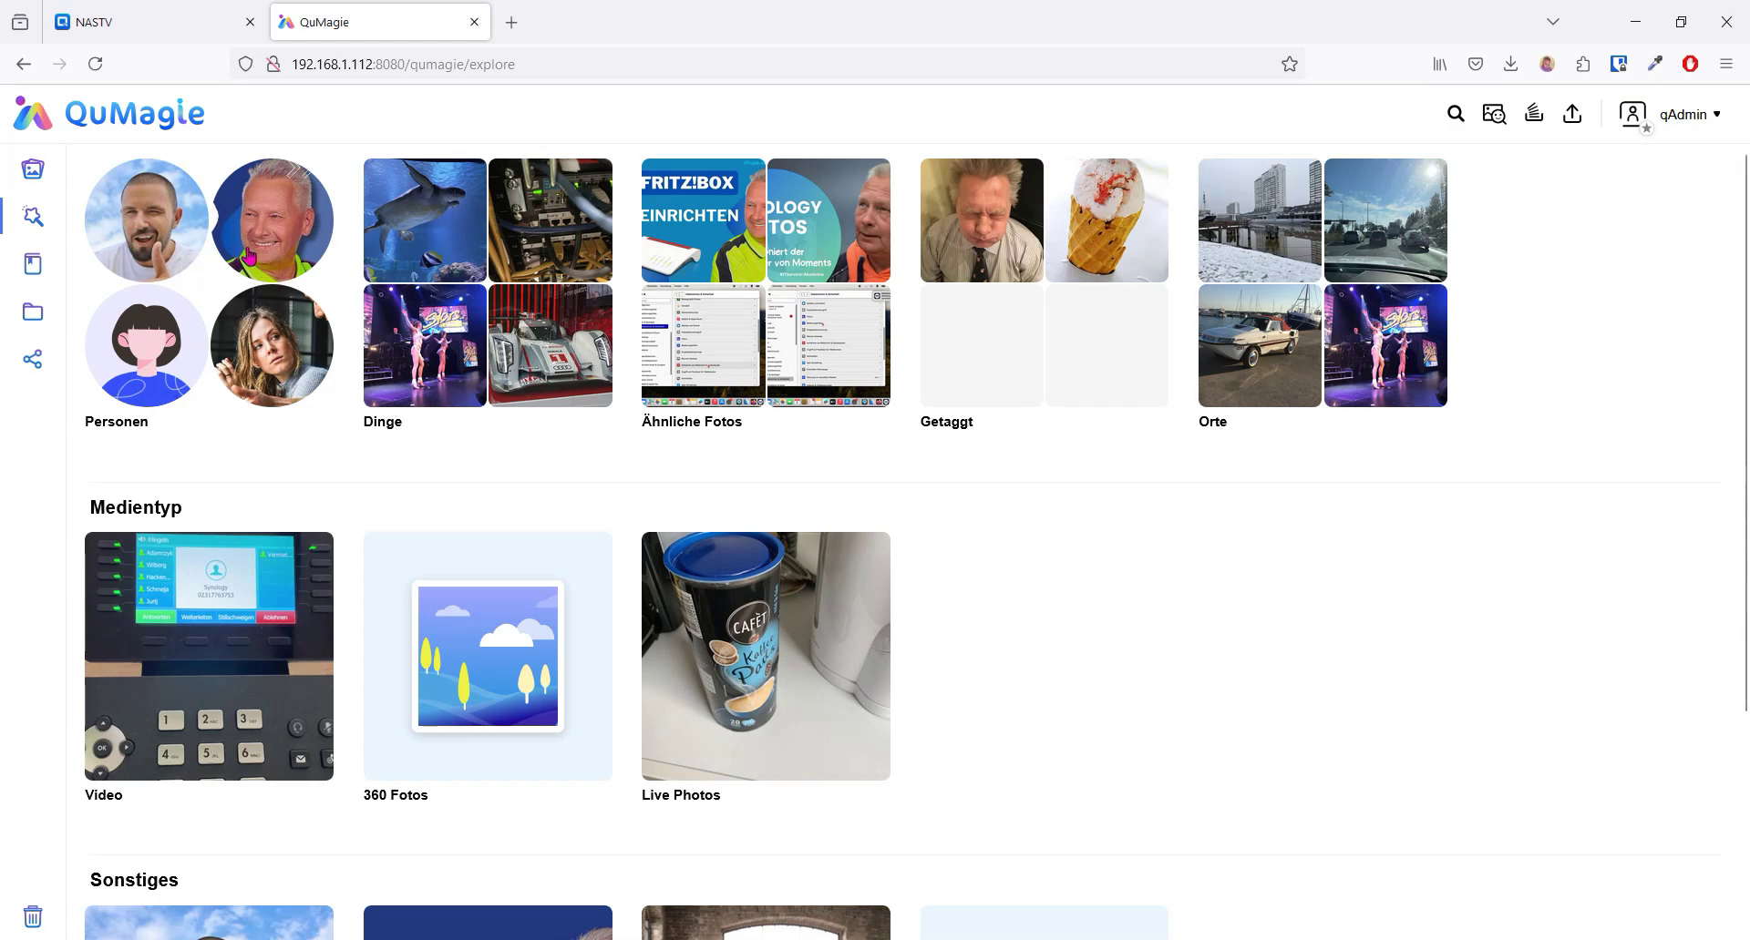
click(562, 269)
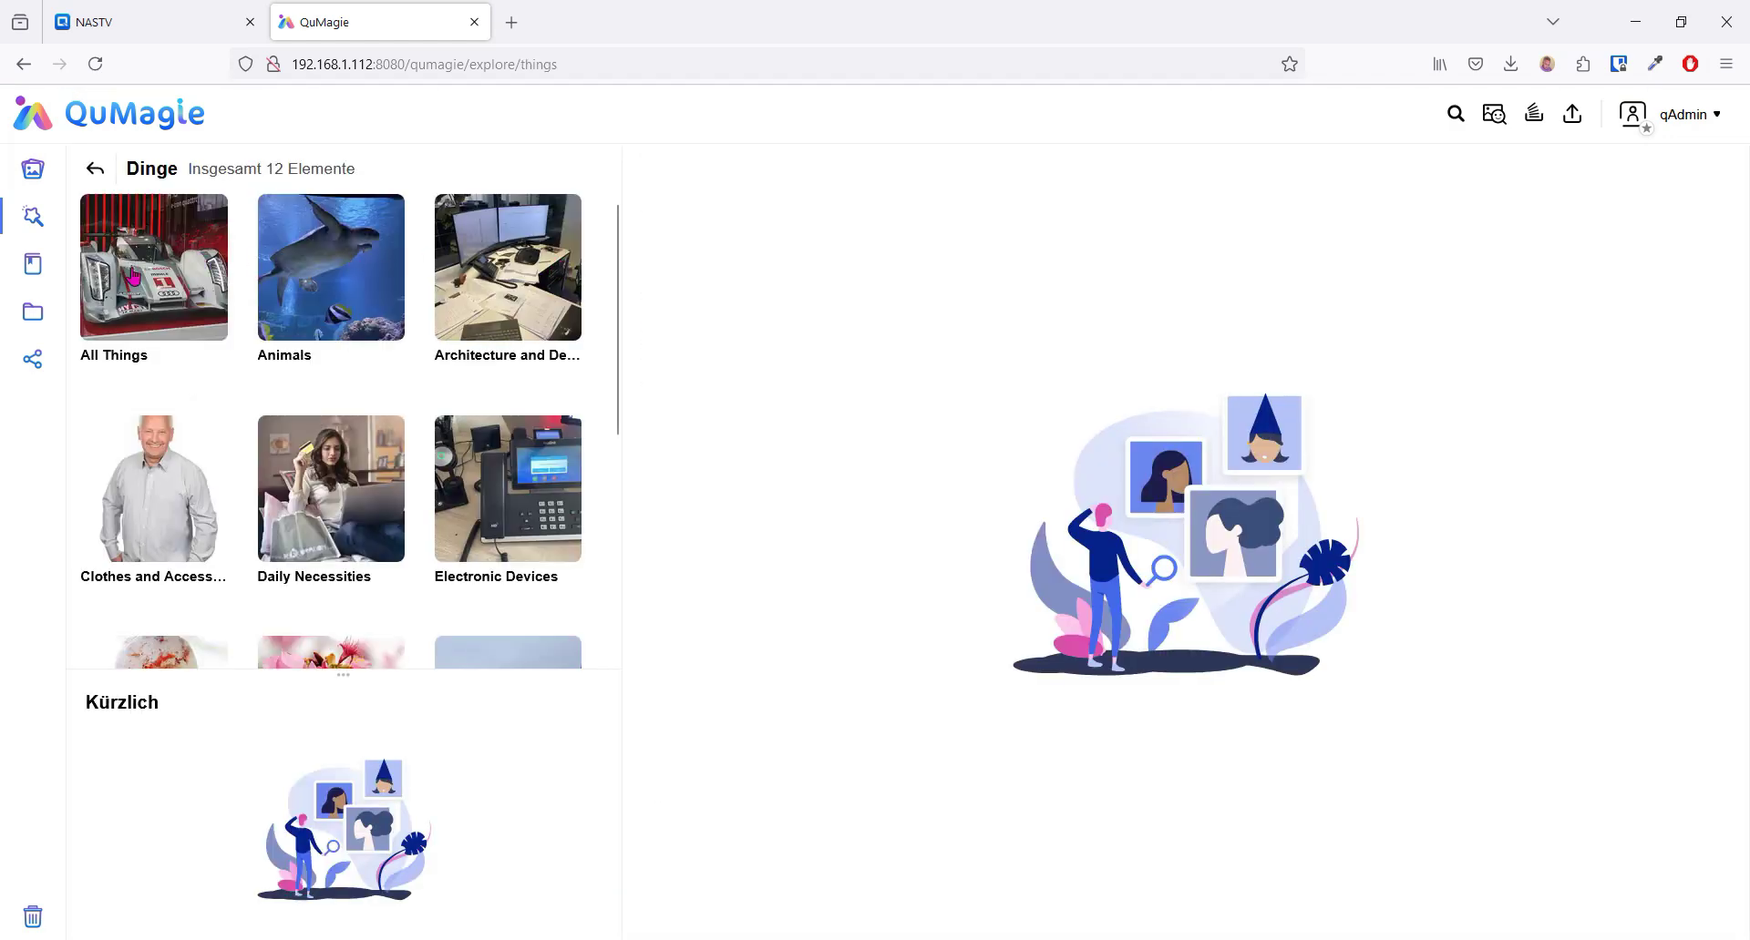
click(489, 334)
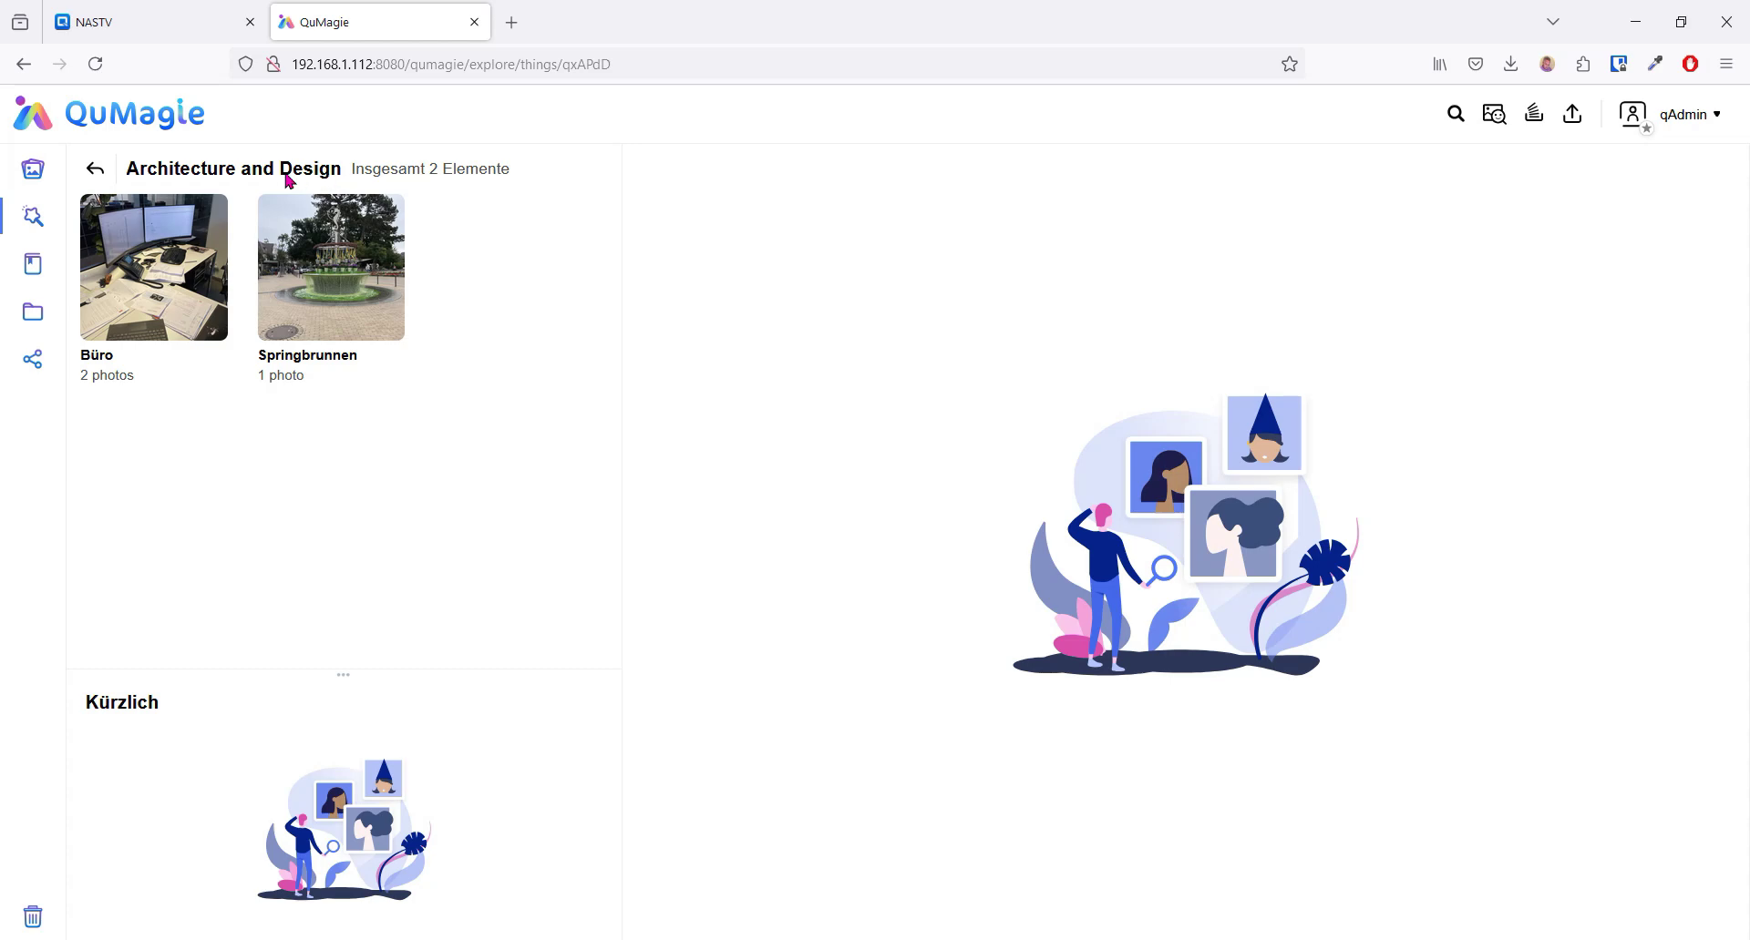
click(96, 169)
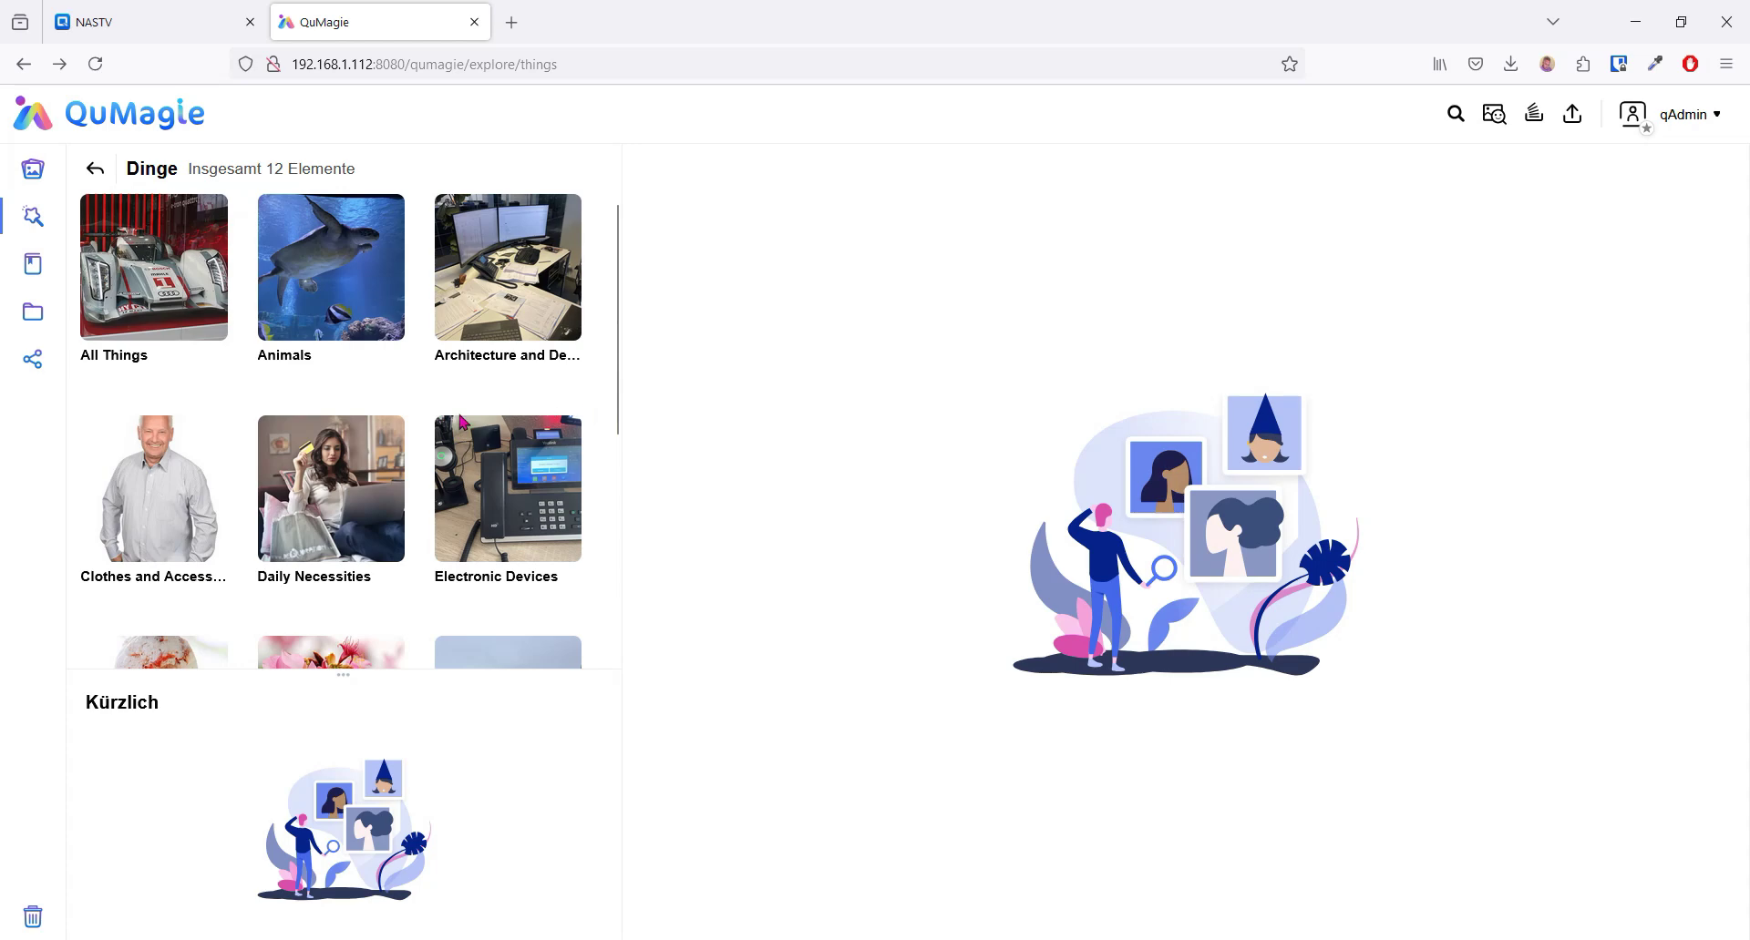
scroll(460, 423, down, 5)
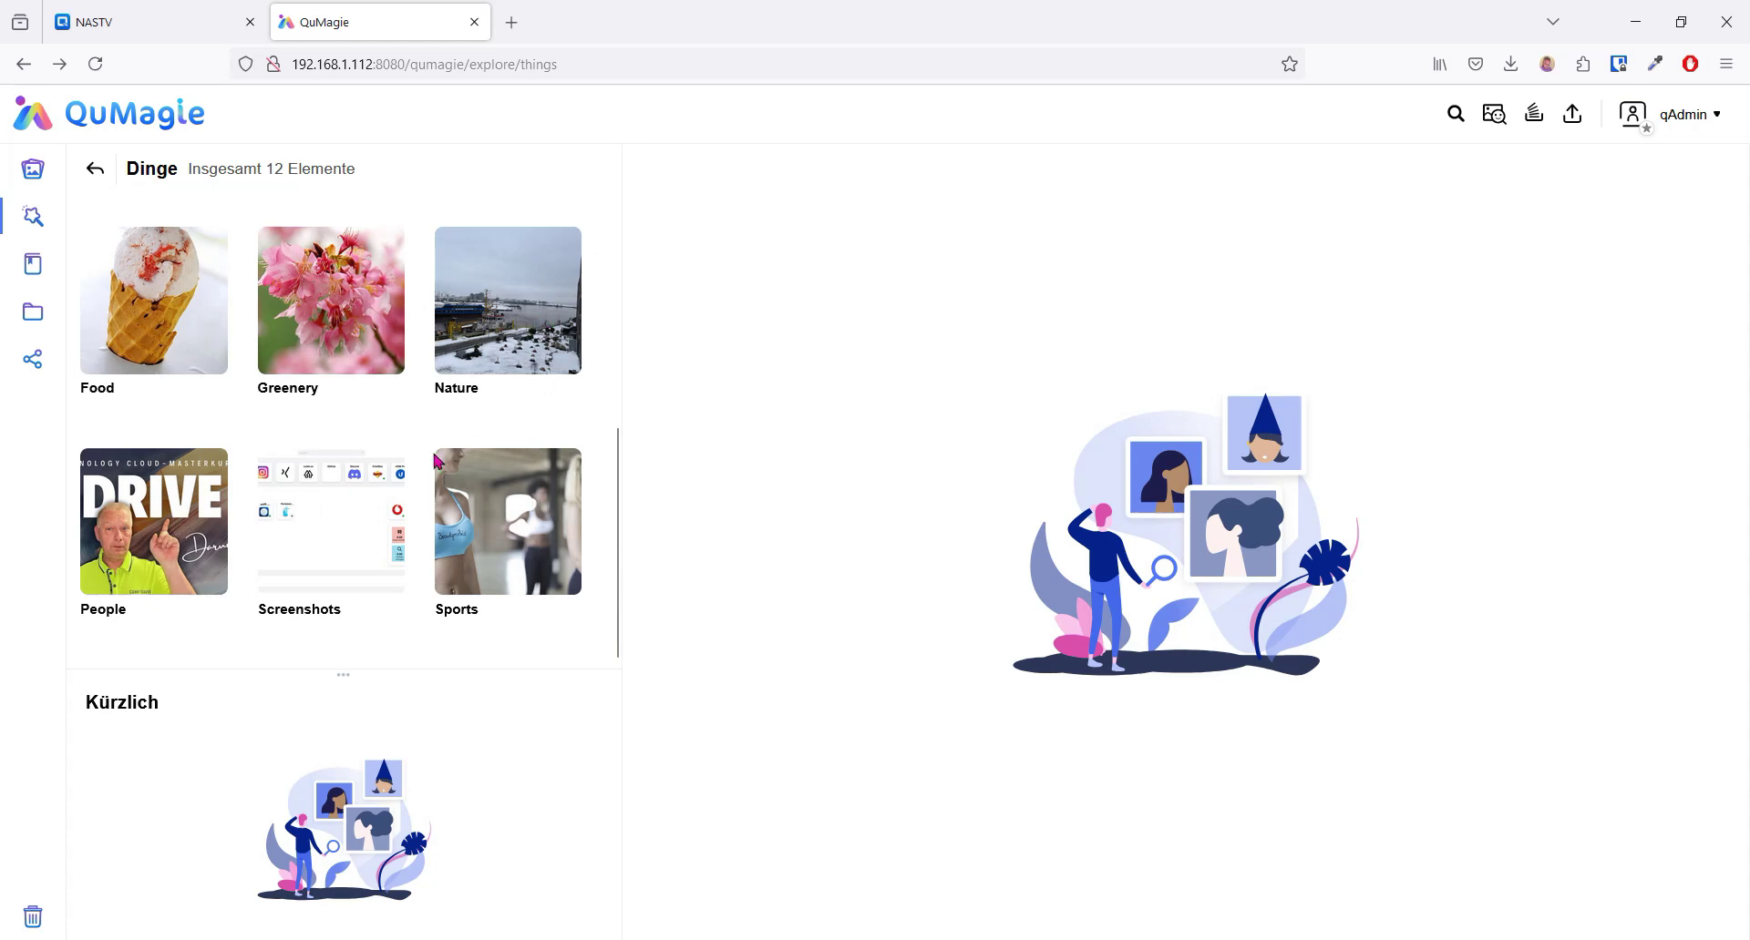
scroll(465, 441, up, 5)
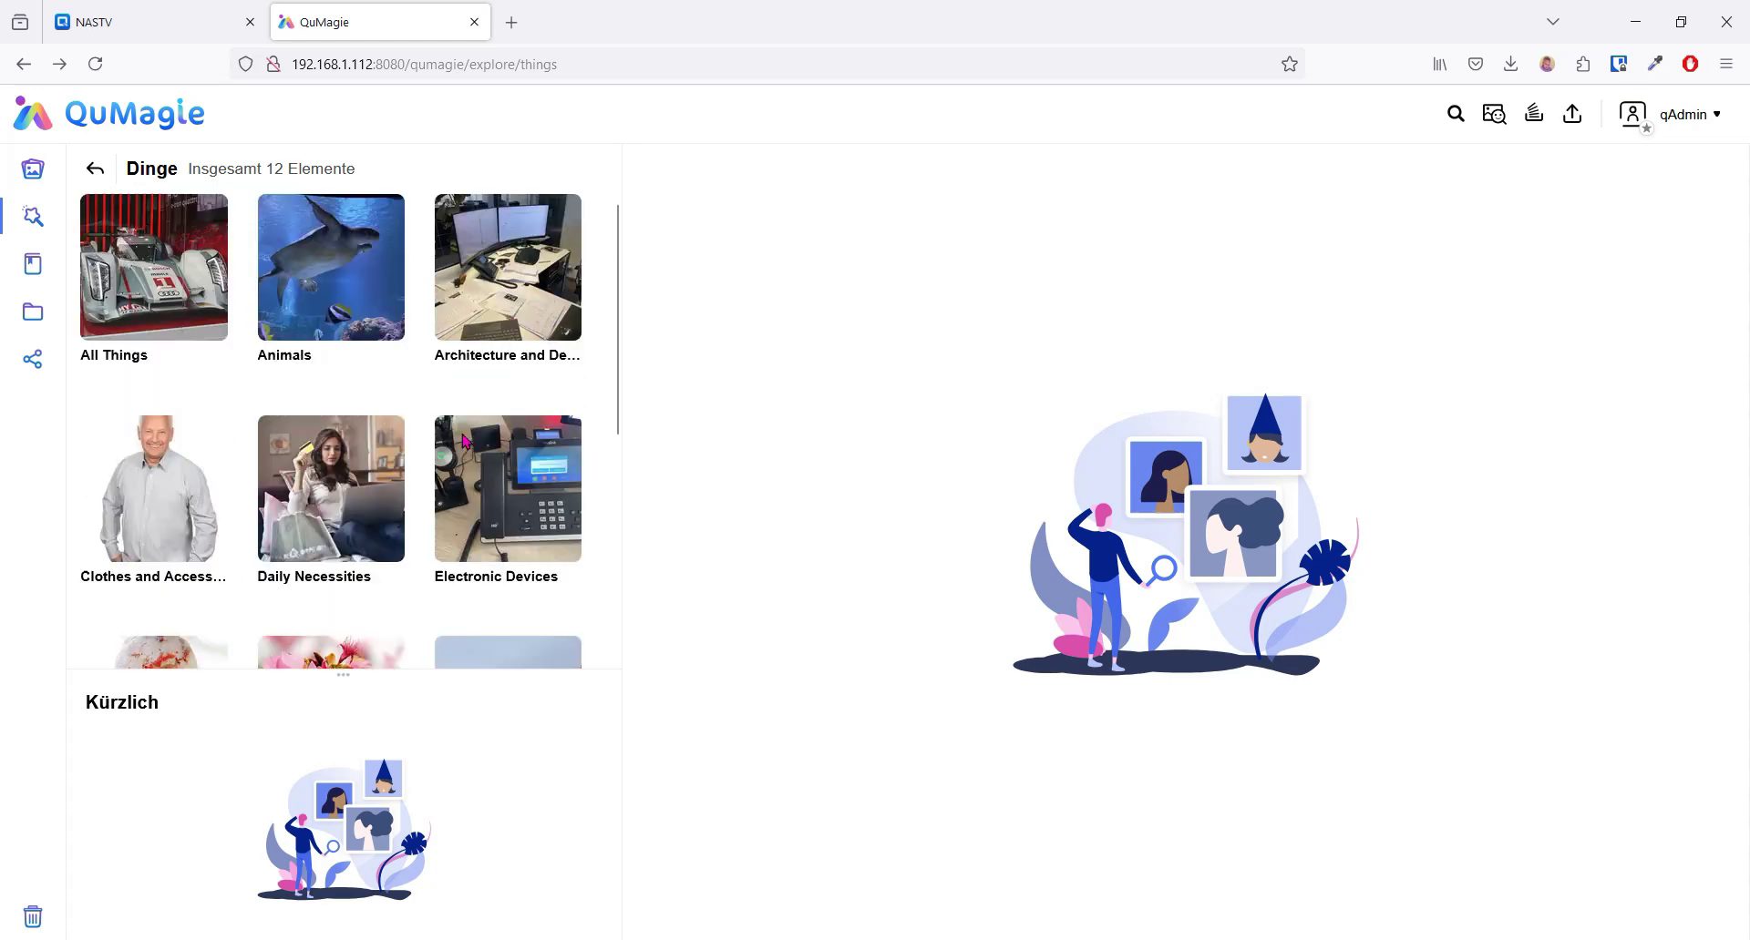
click(94, 173)
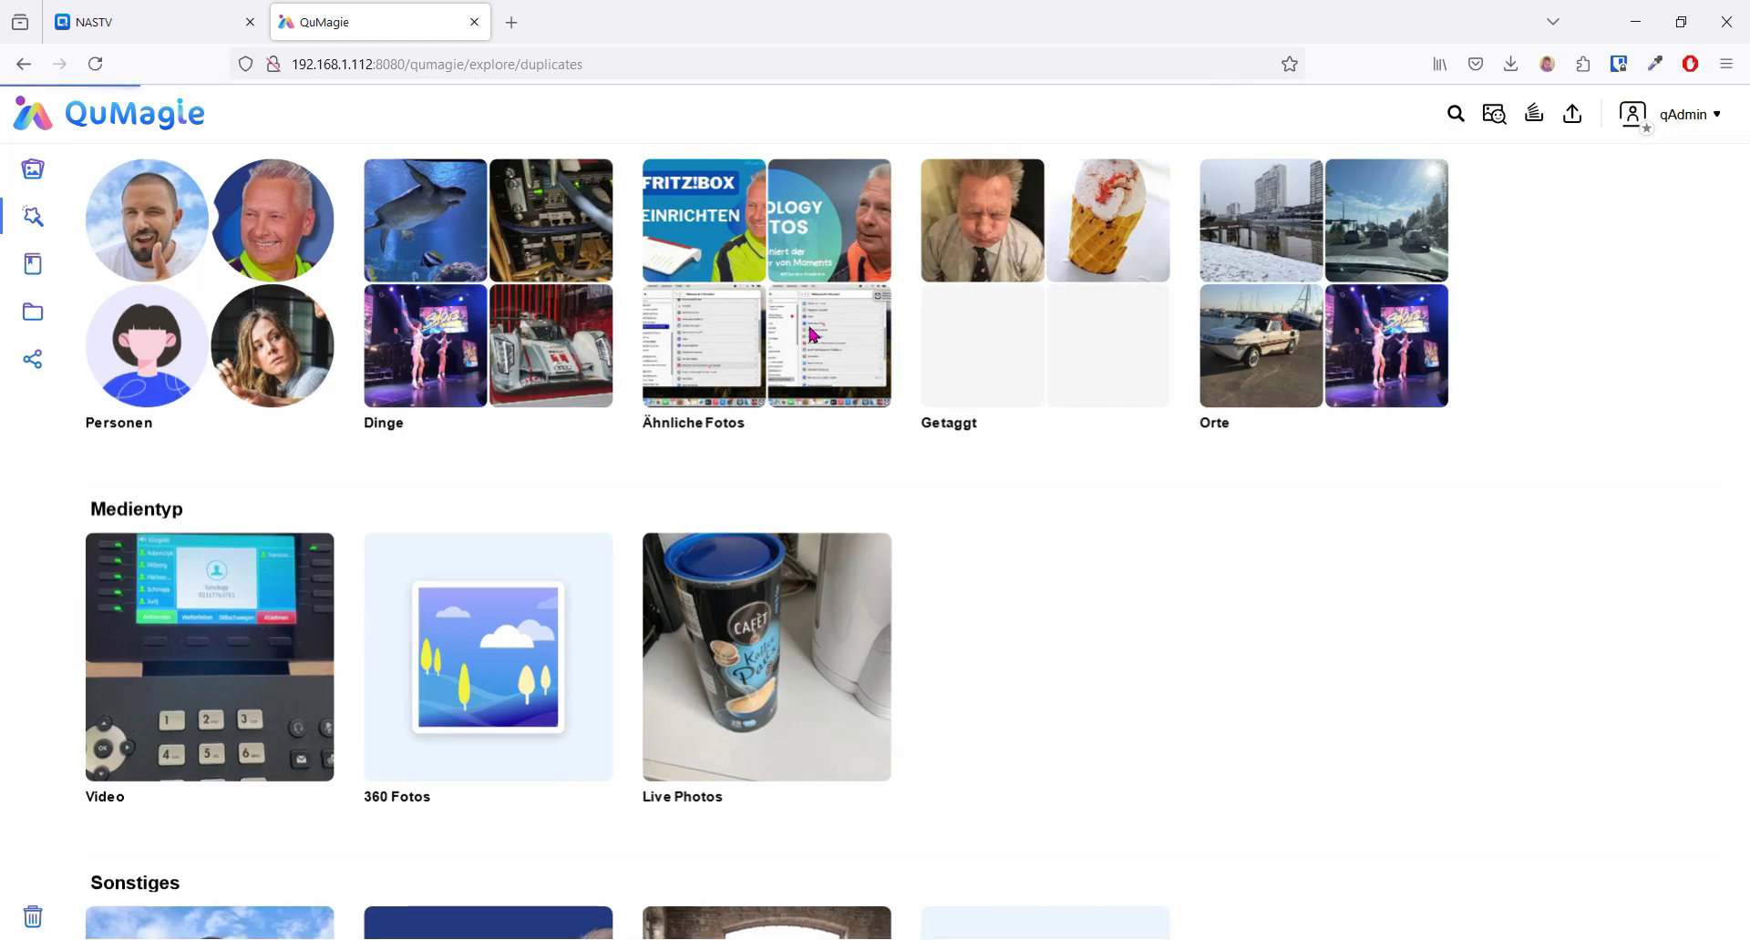
Open Ähnliche Fotos and select the second copy in each of the two-photo duplicate groups
click(736, 333)
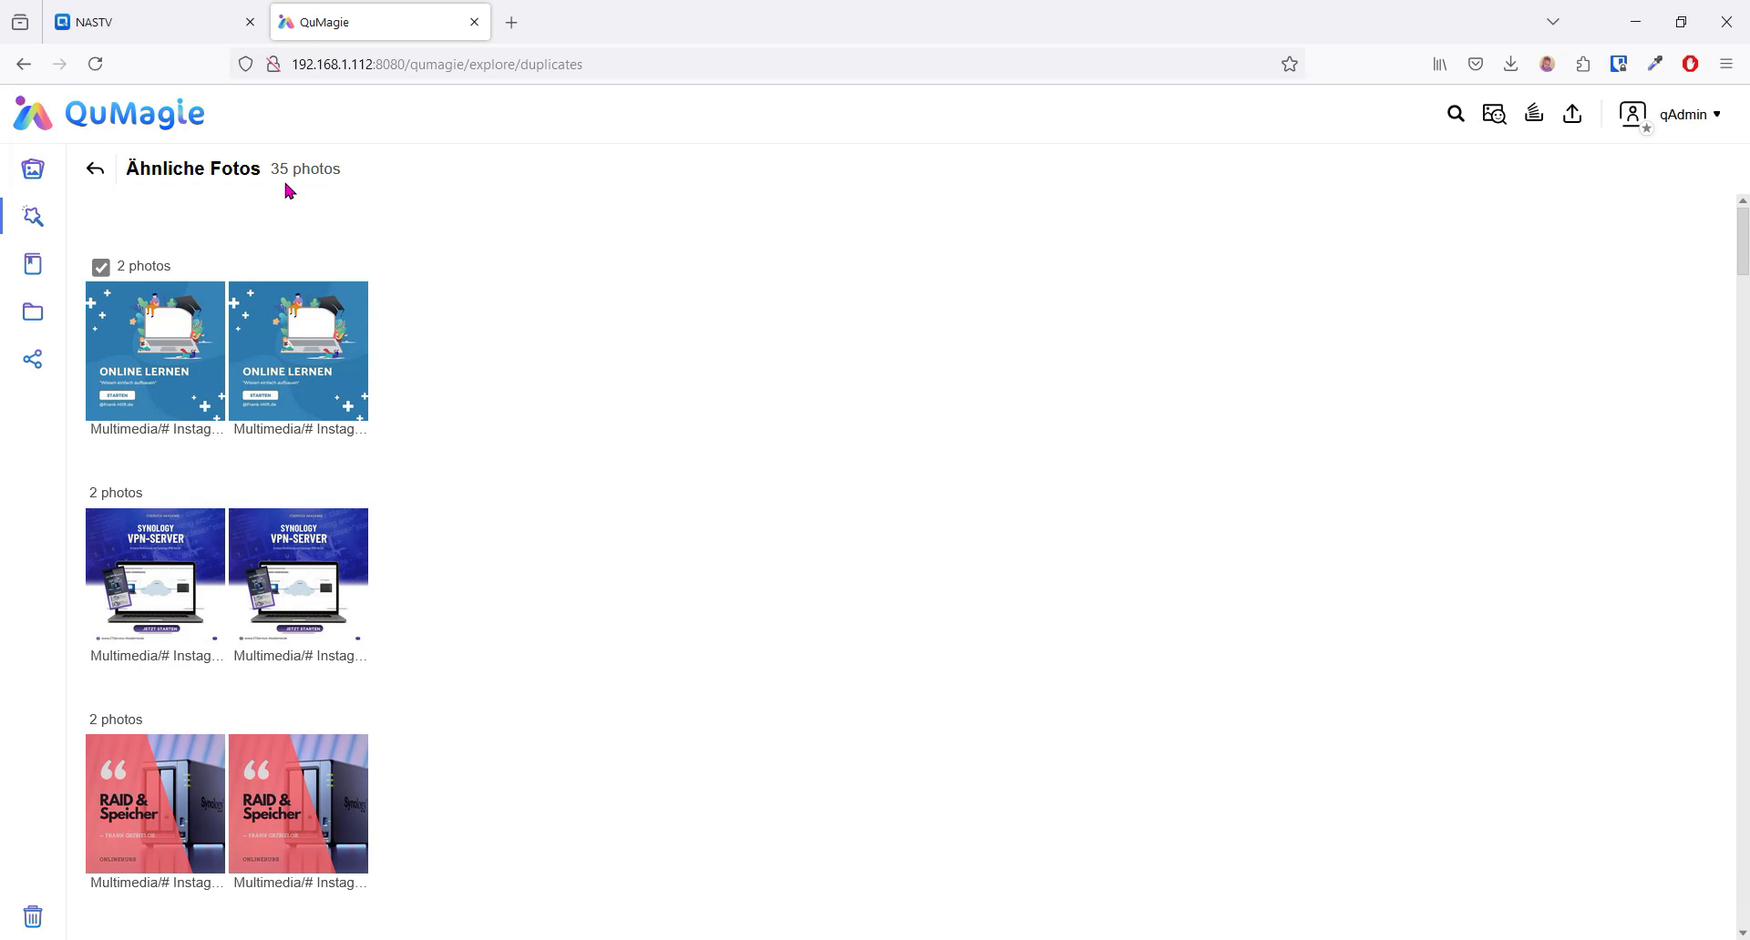
click(242, 303)
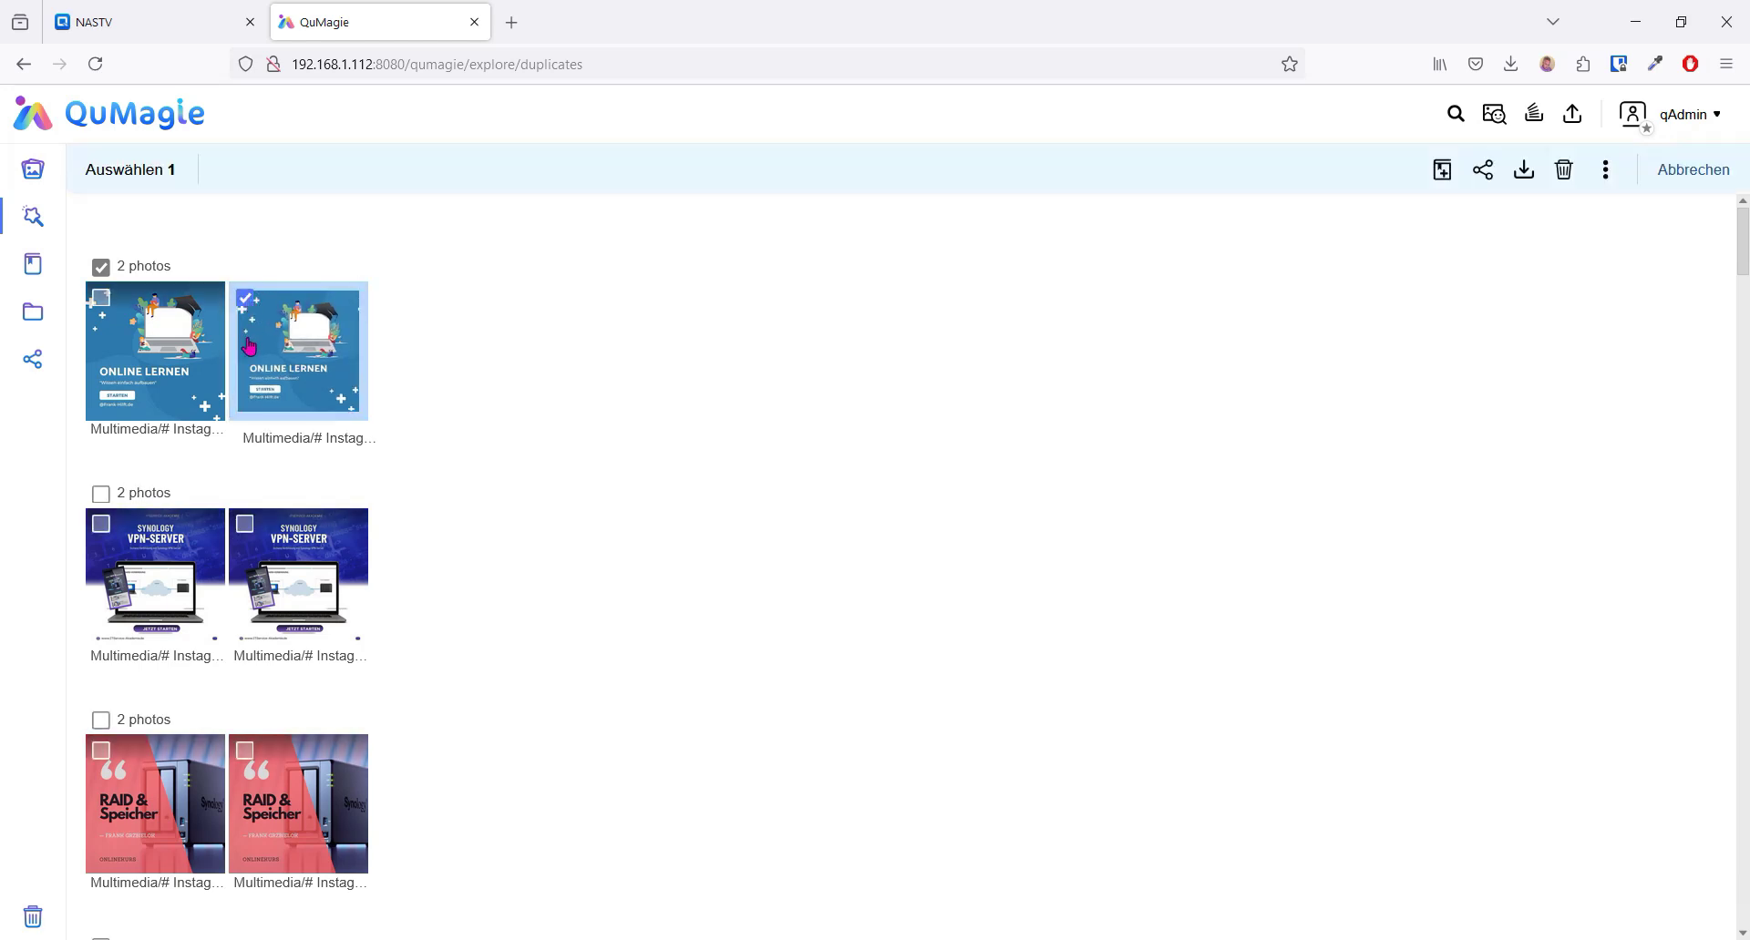
click(248, 533)
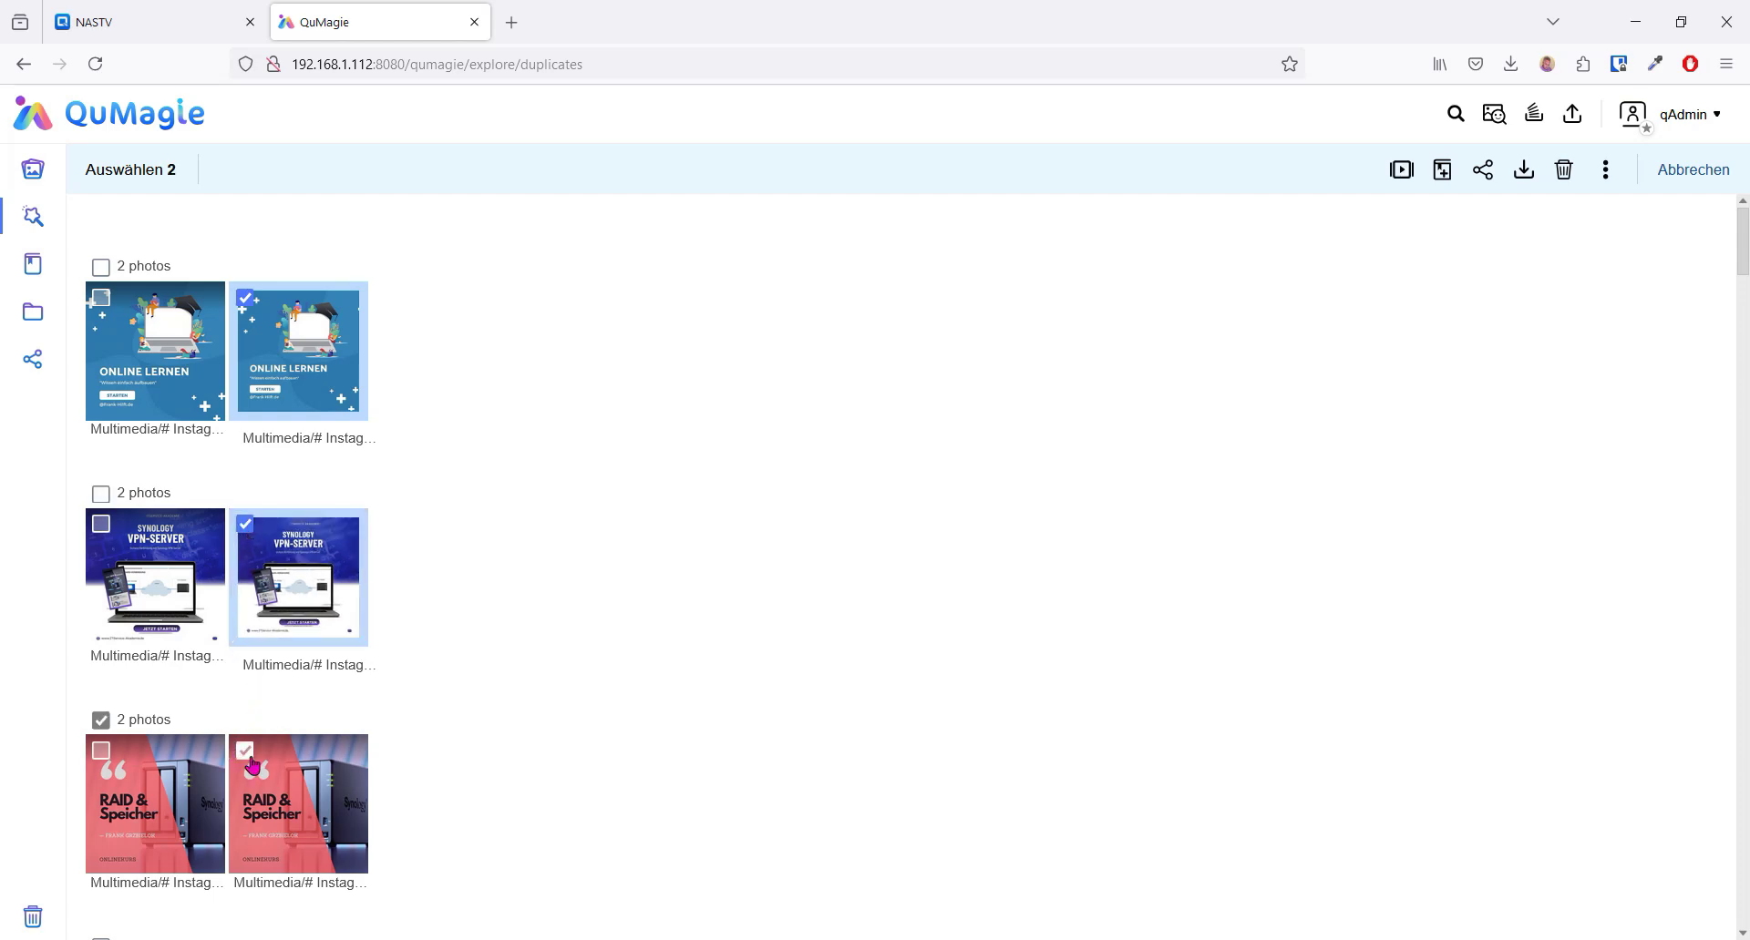
click(252, 763)
scroll(460, 599, down, 10)
click(182, 570)
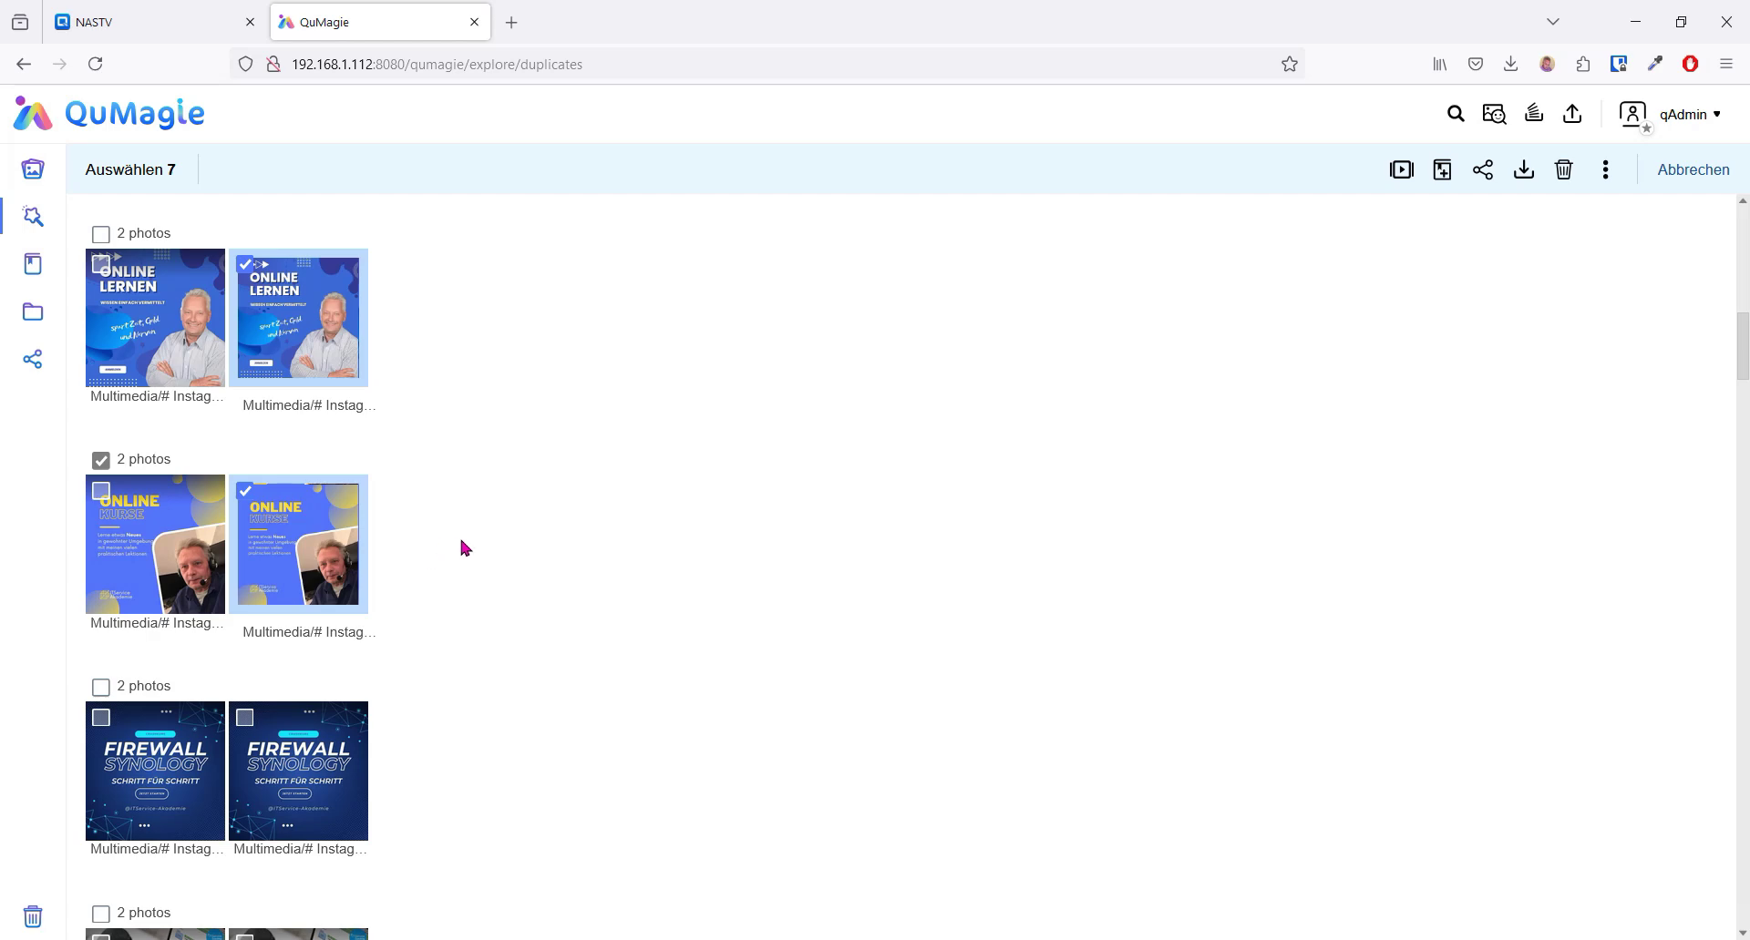
scroll(438, 524, down, 3)
click(246, 428)
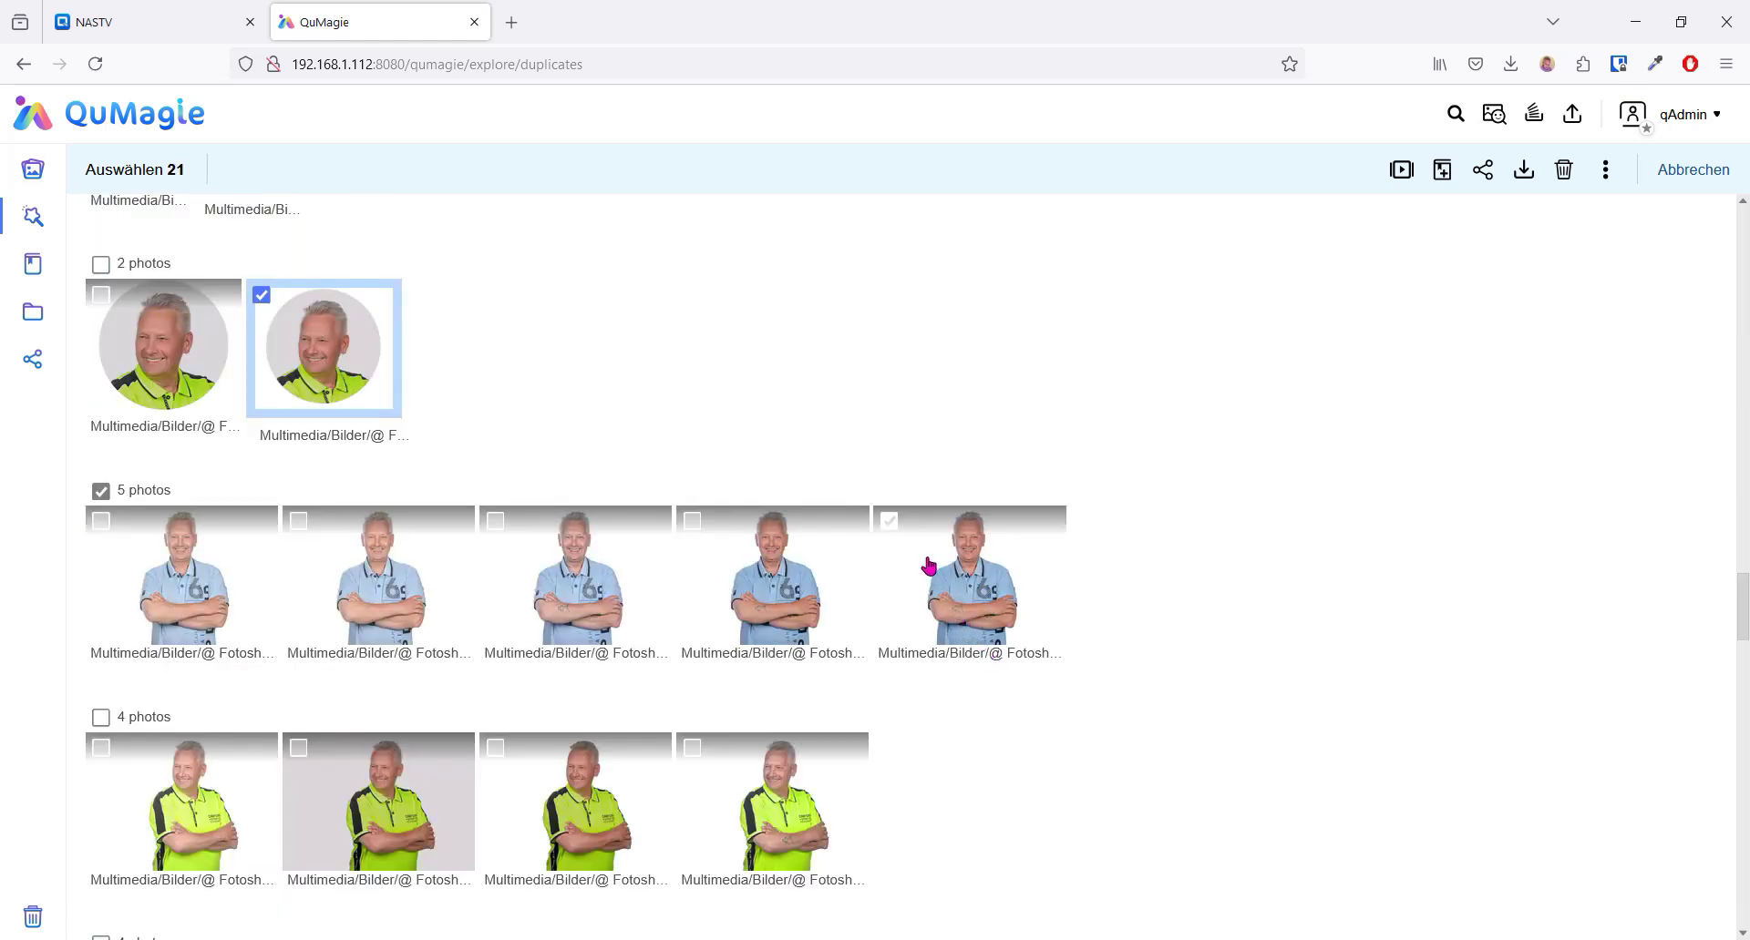
Select all but the first of the five blue-polo portraits and the last two of the four neon-yellow polo portraits
click(889, 527)
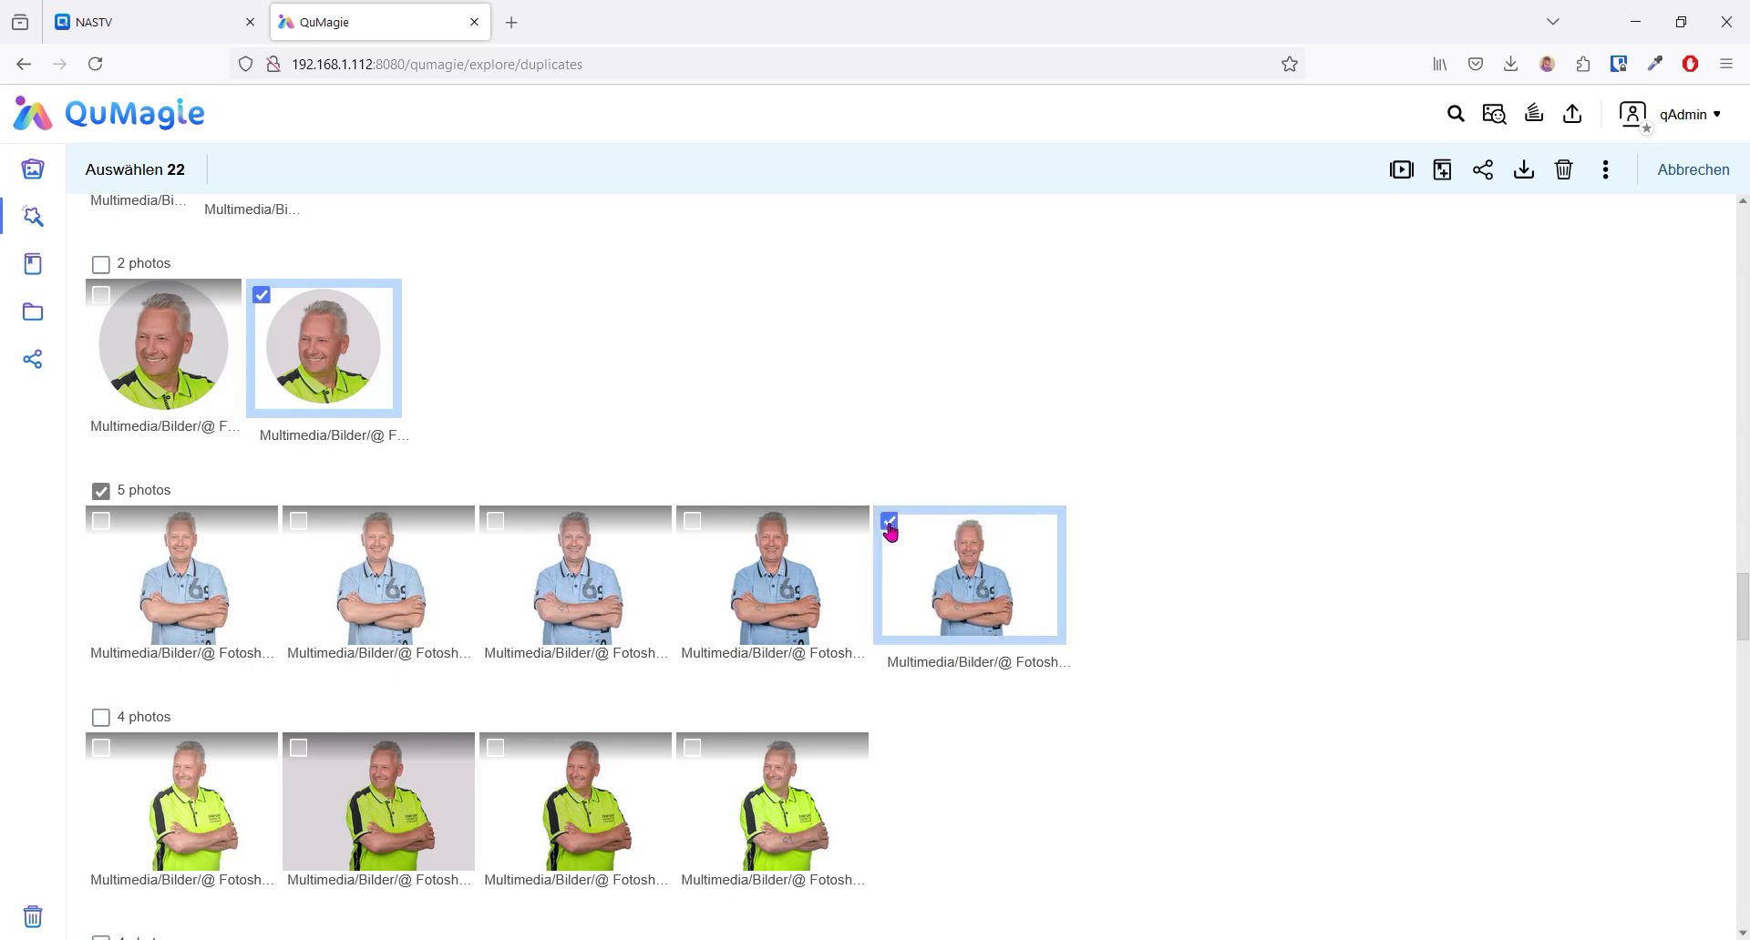
click(691, 521)
click(506, 523)
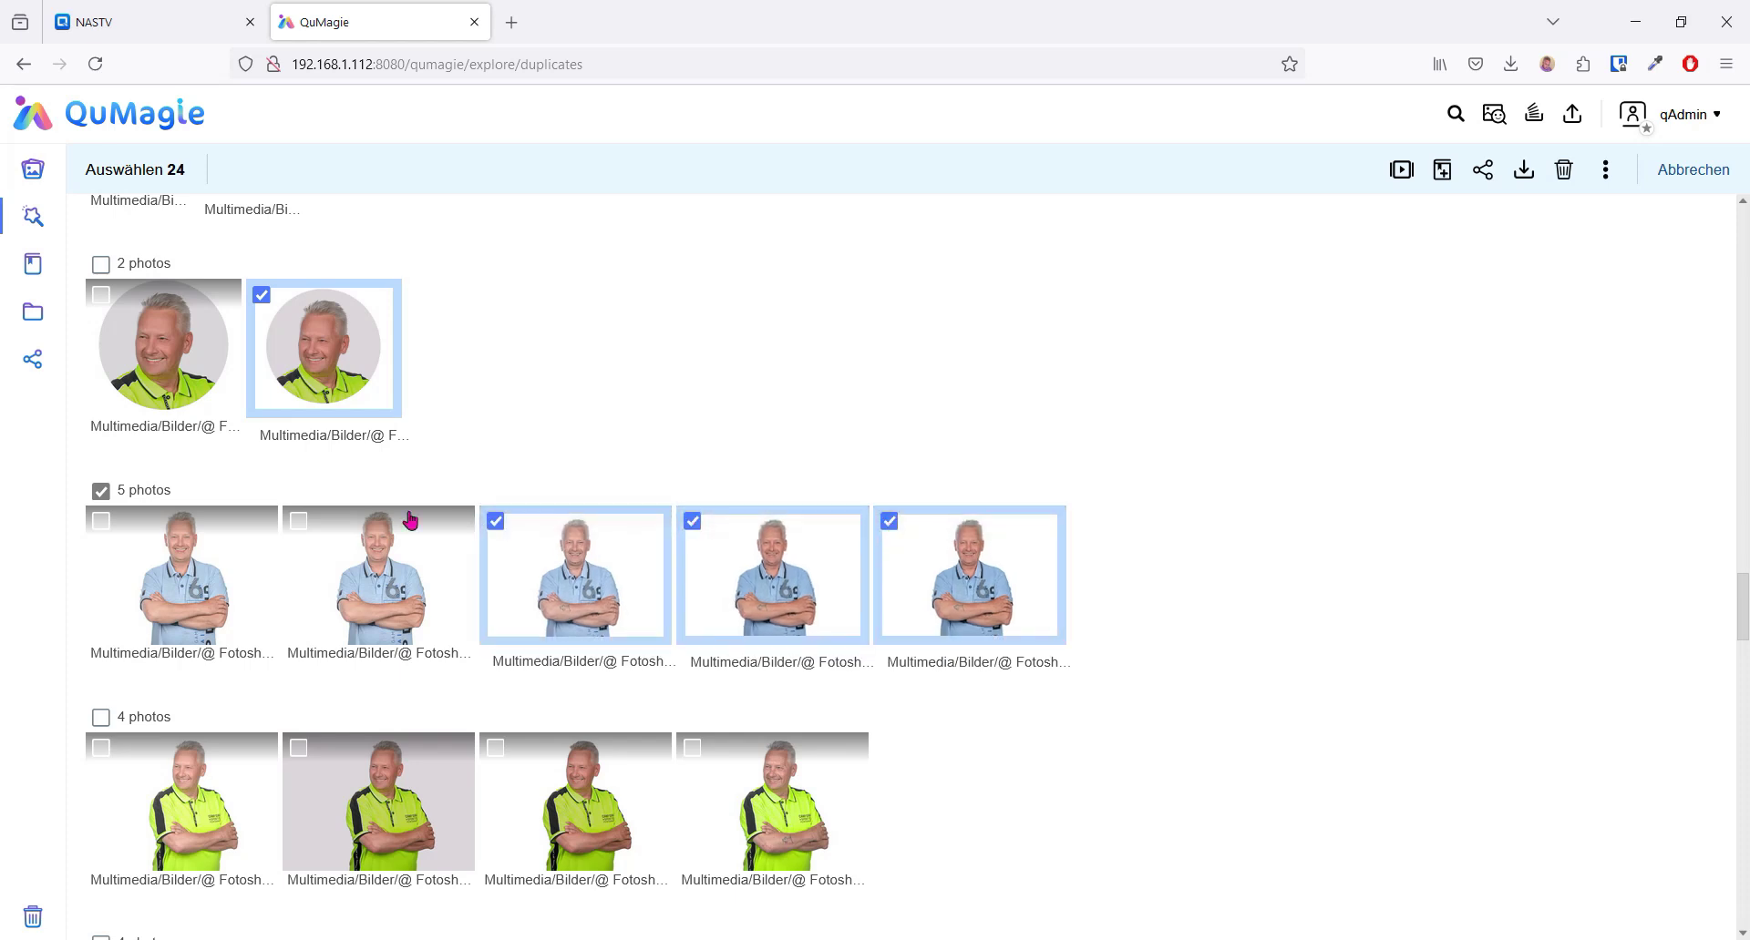
click(315, 534)
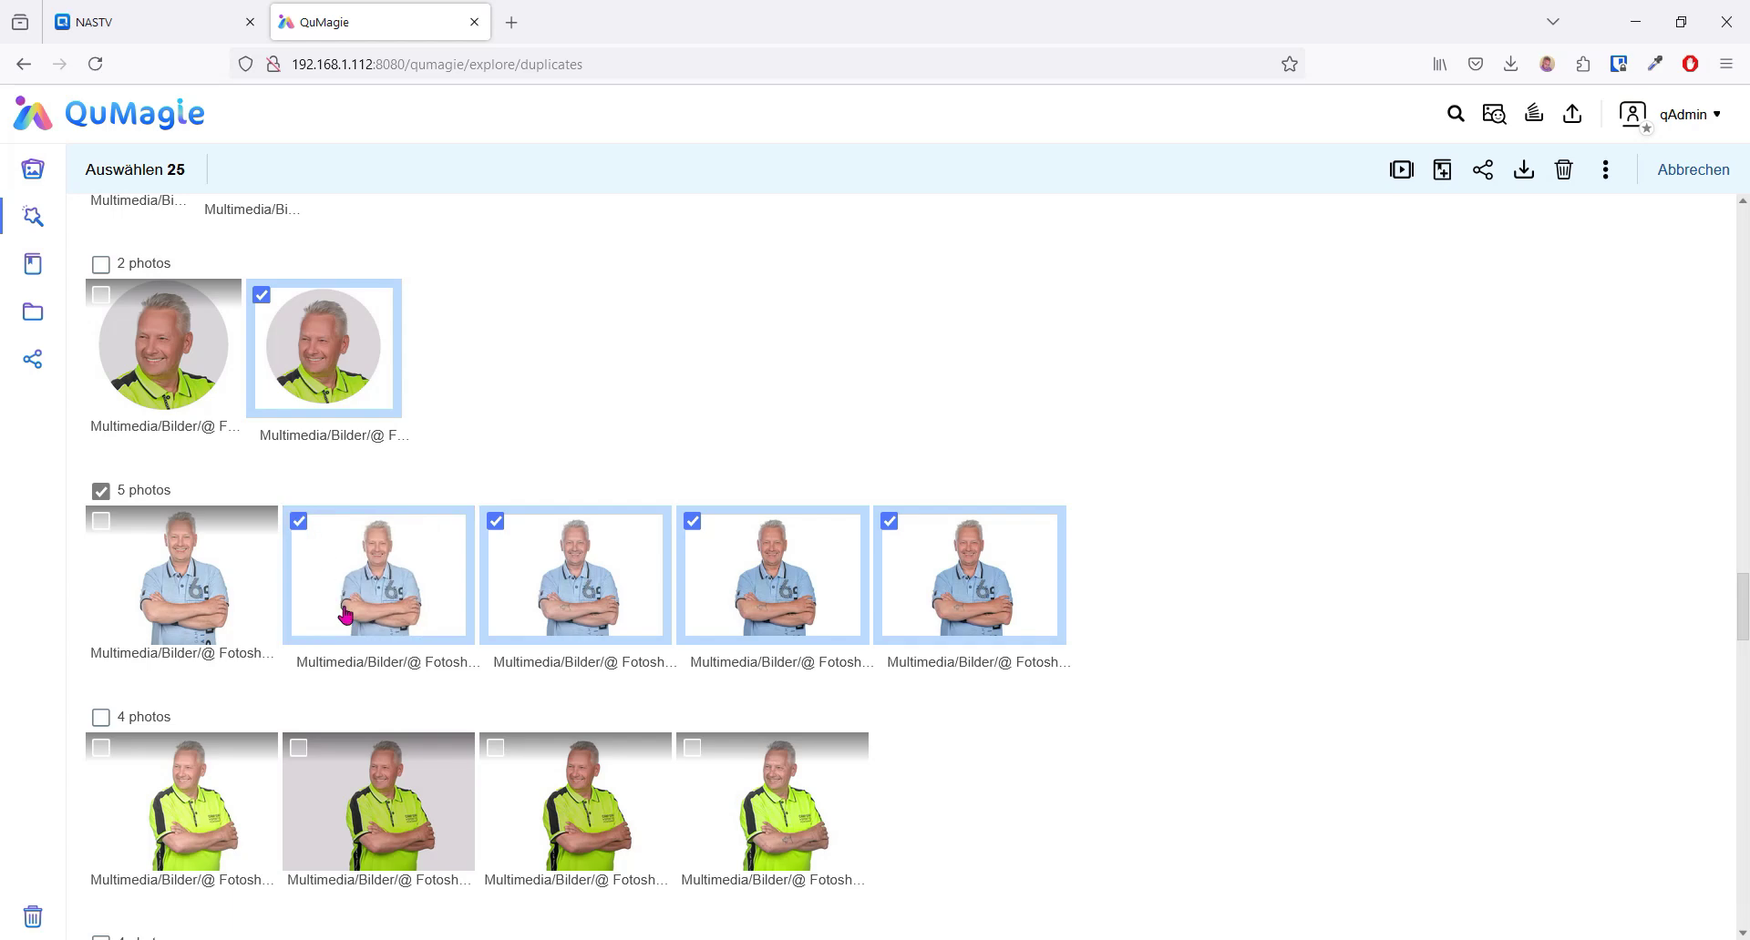
scroll(356, 517, down, 3)
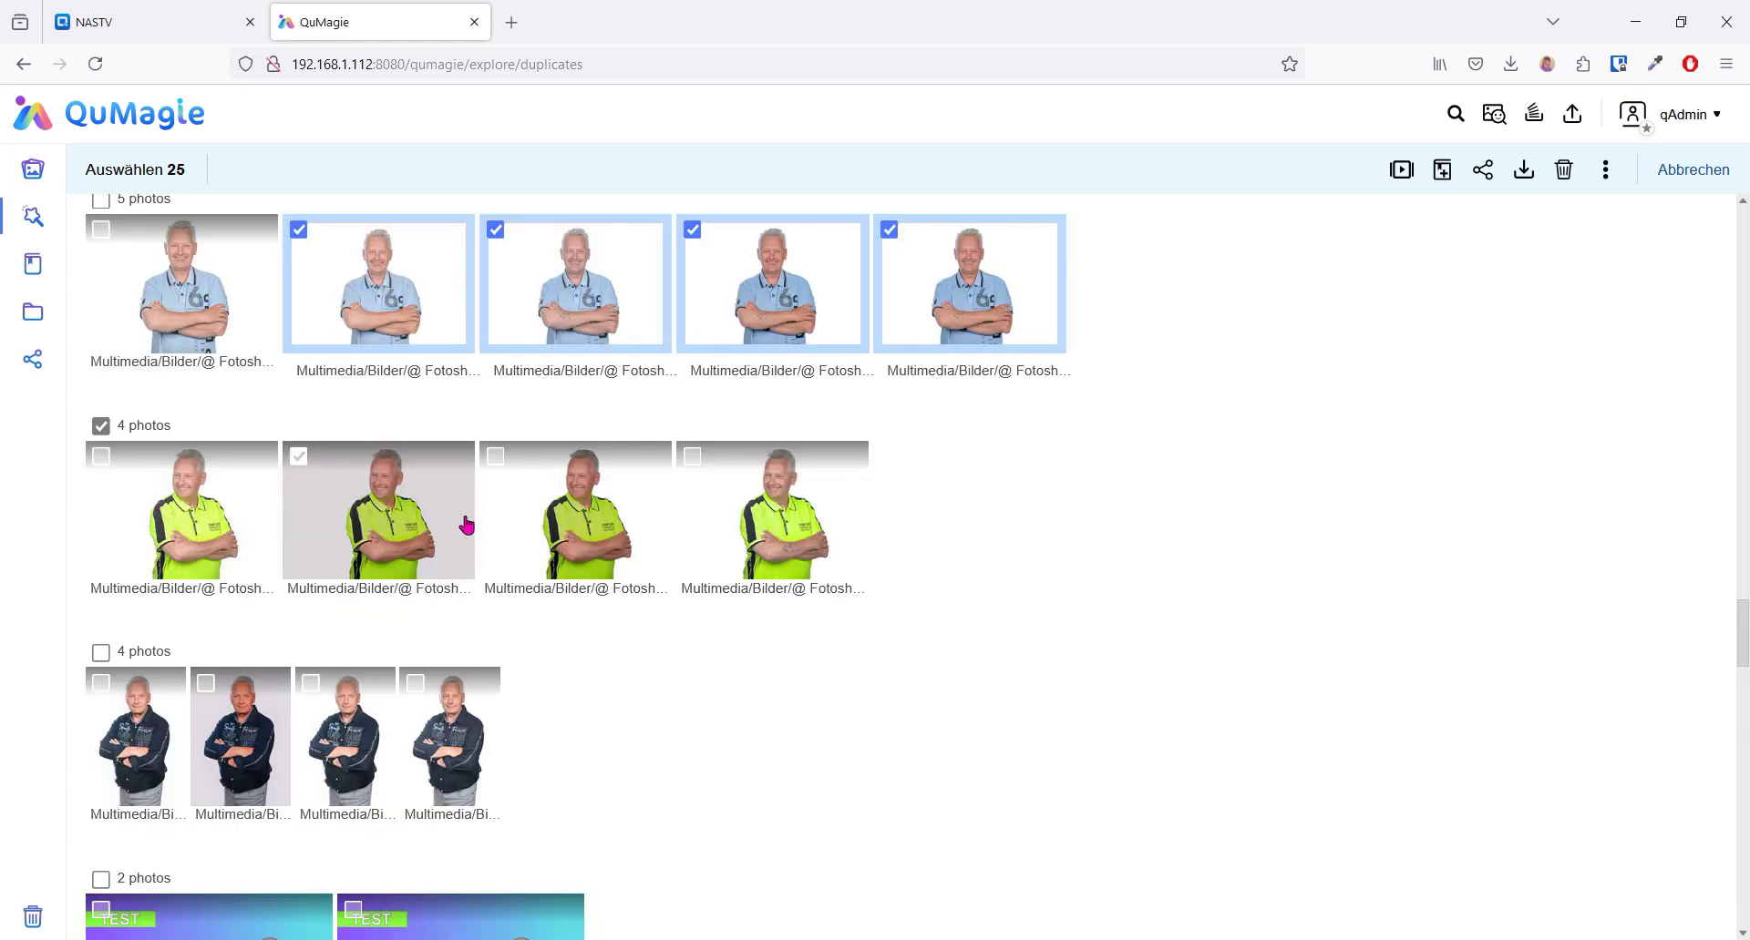
click(498, 459)
click(692, 459)
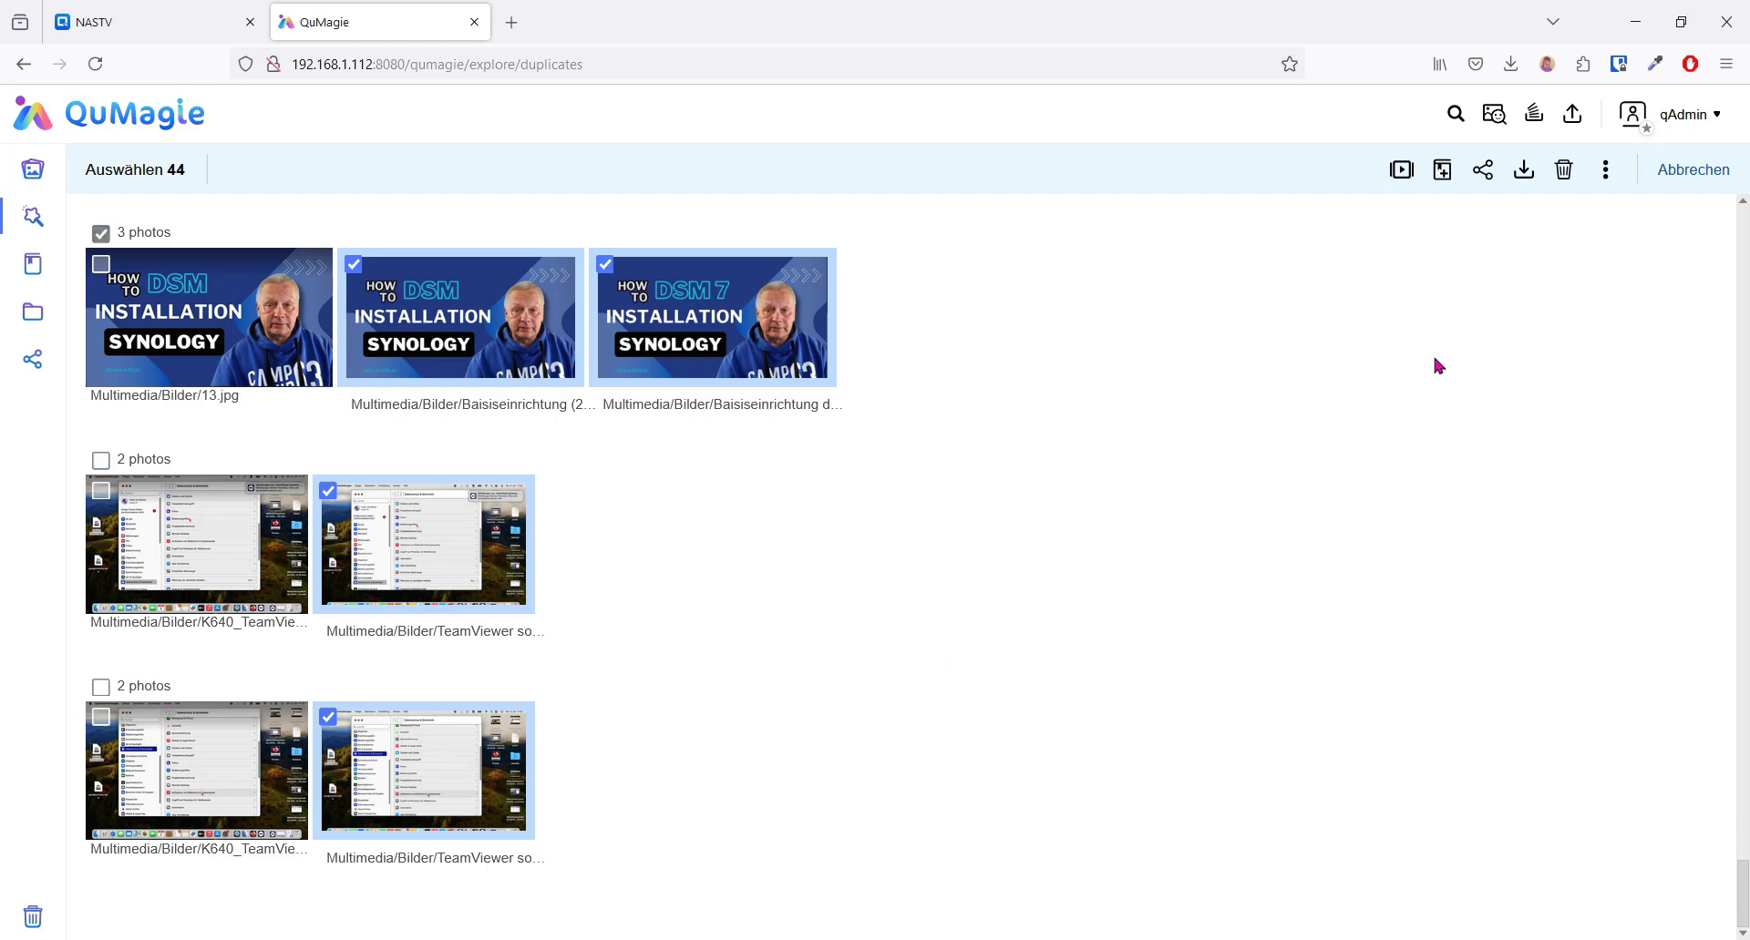
Move all selected duplicates to the trash and return to the Entdecken overview
click(1563, 171)
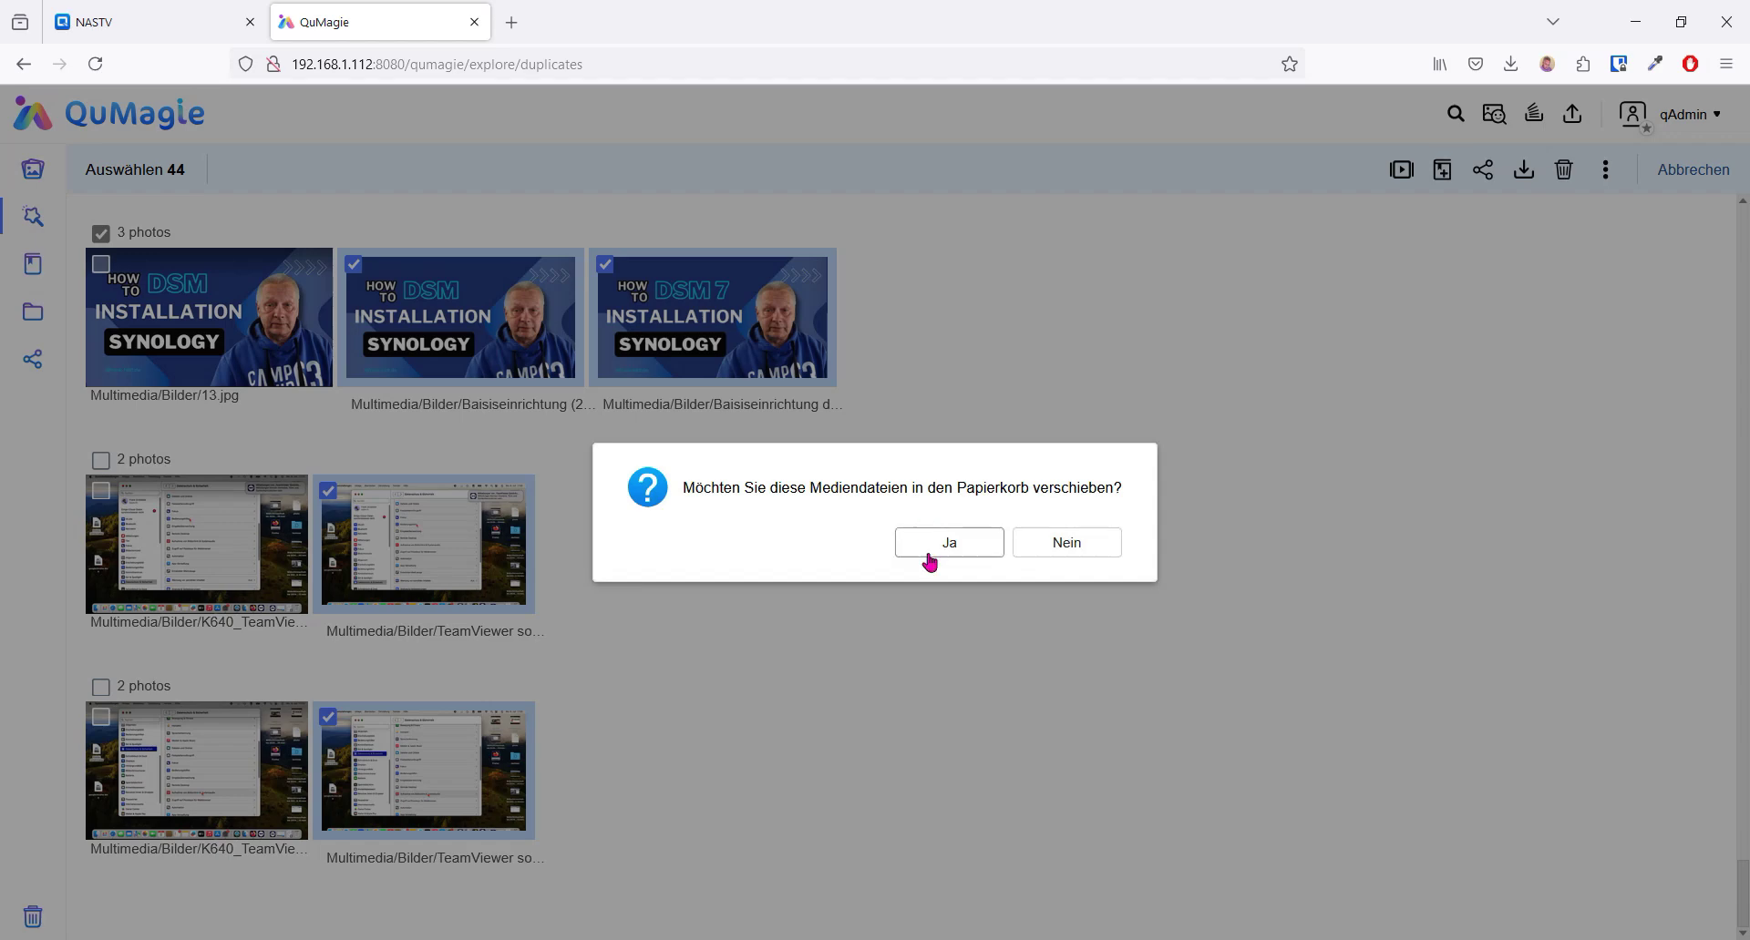
click(959, 546)
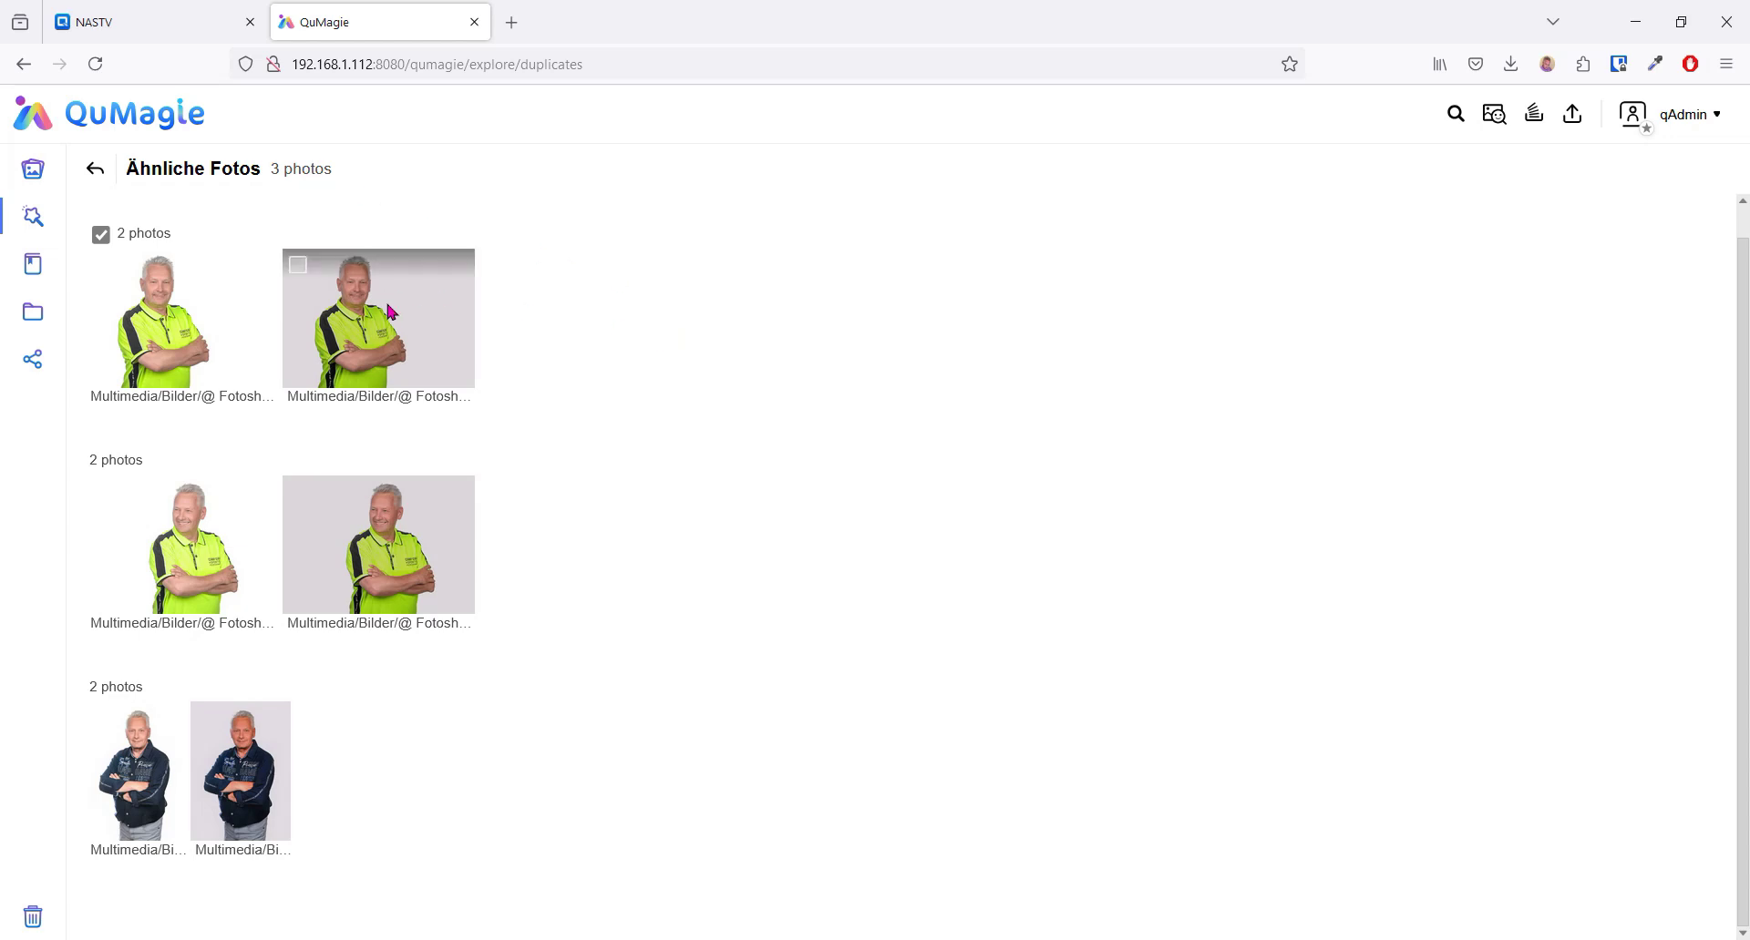
click(450, 287)
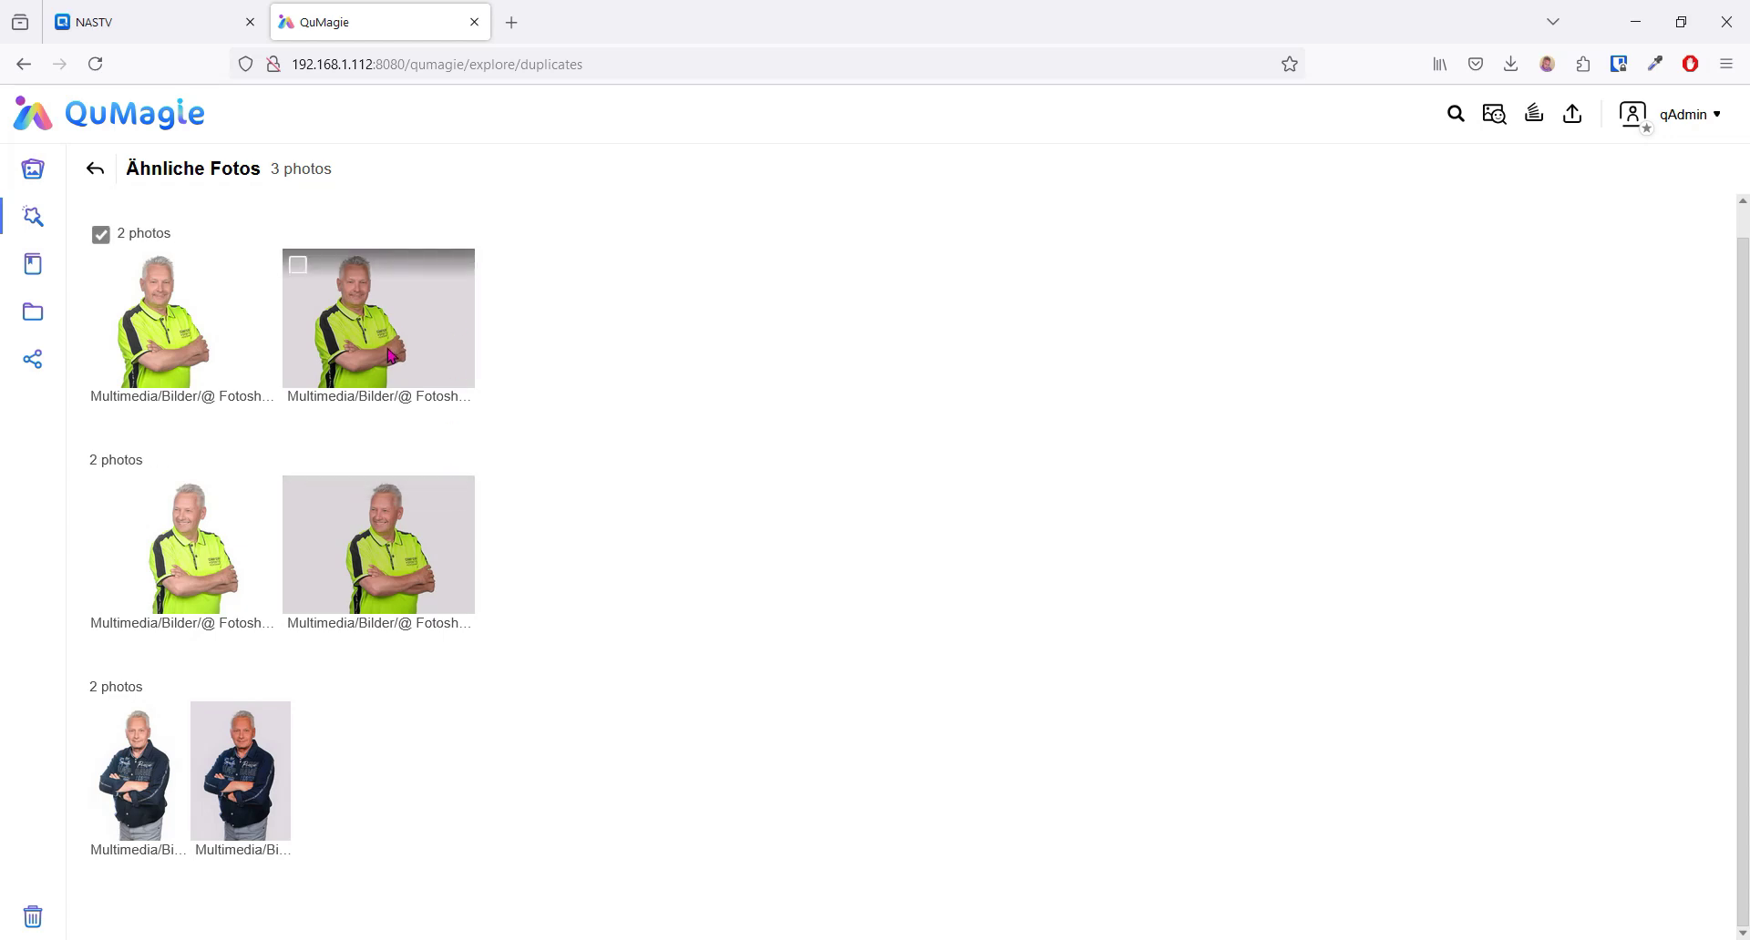
click(97, 174)
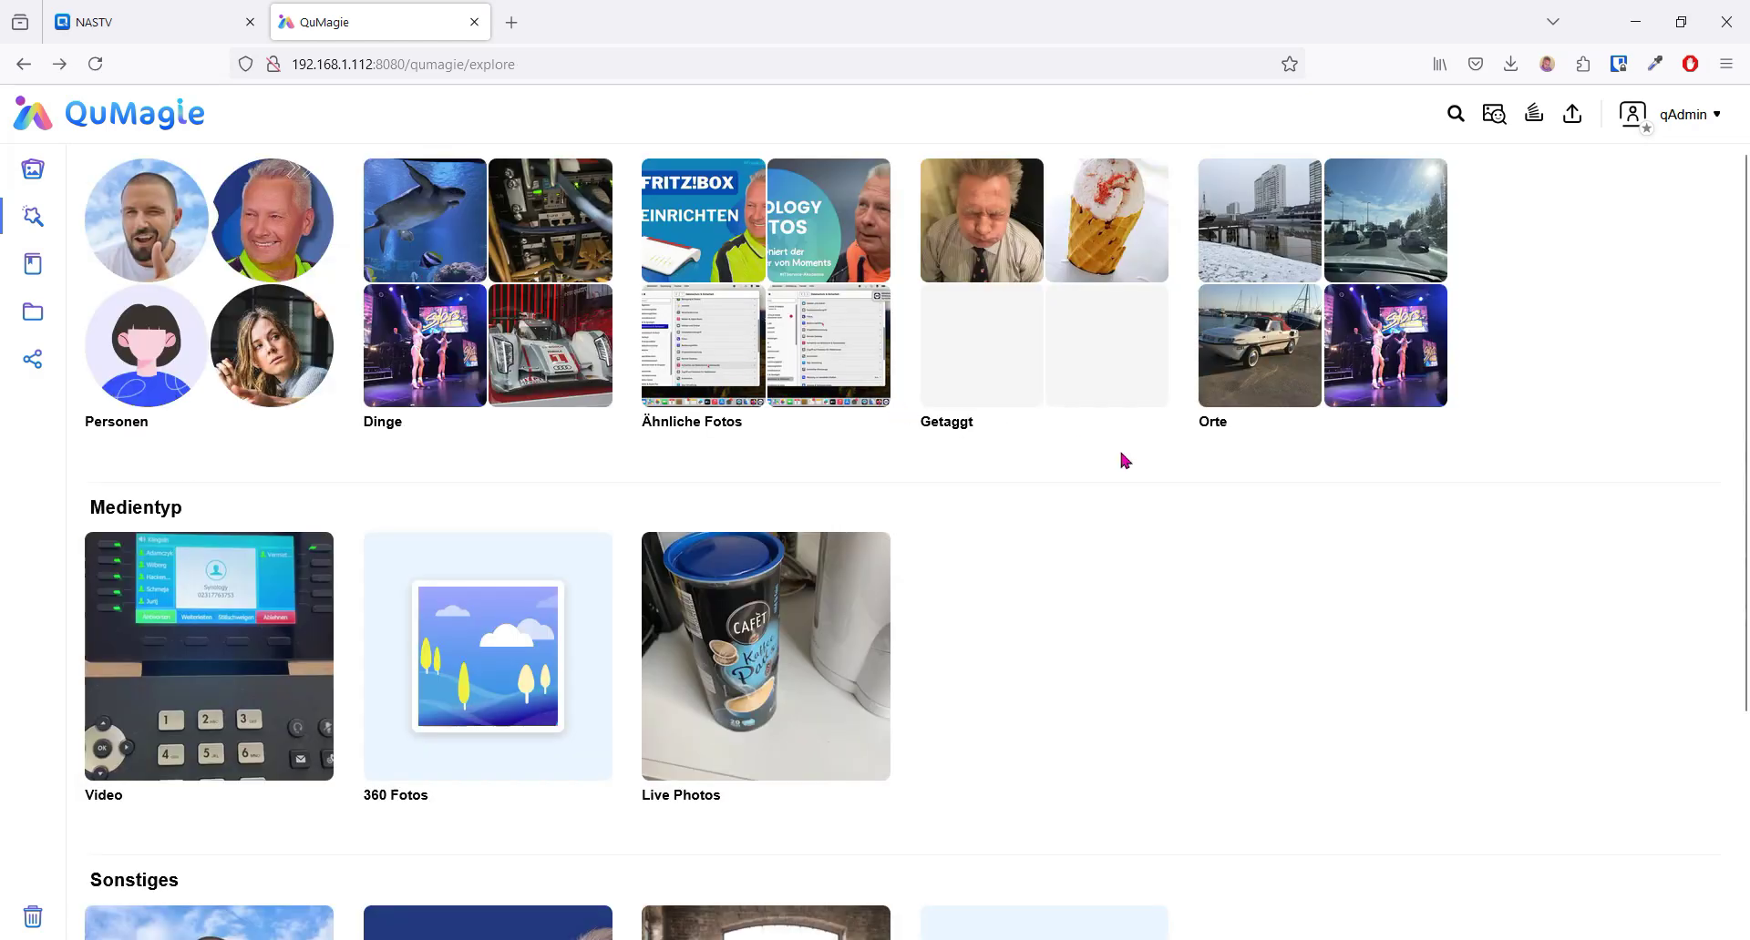
Open the Samples tag under Getaggt and add the new tag "Blumen" to the white flower photo
click(1069, 288)
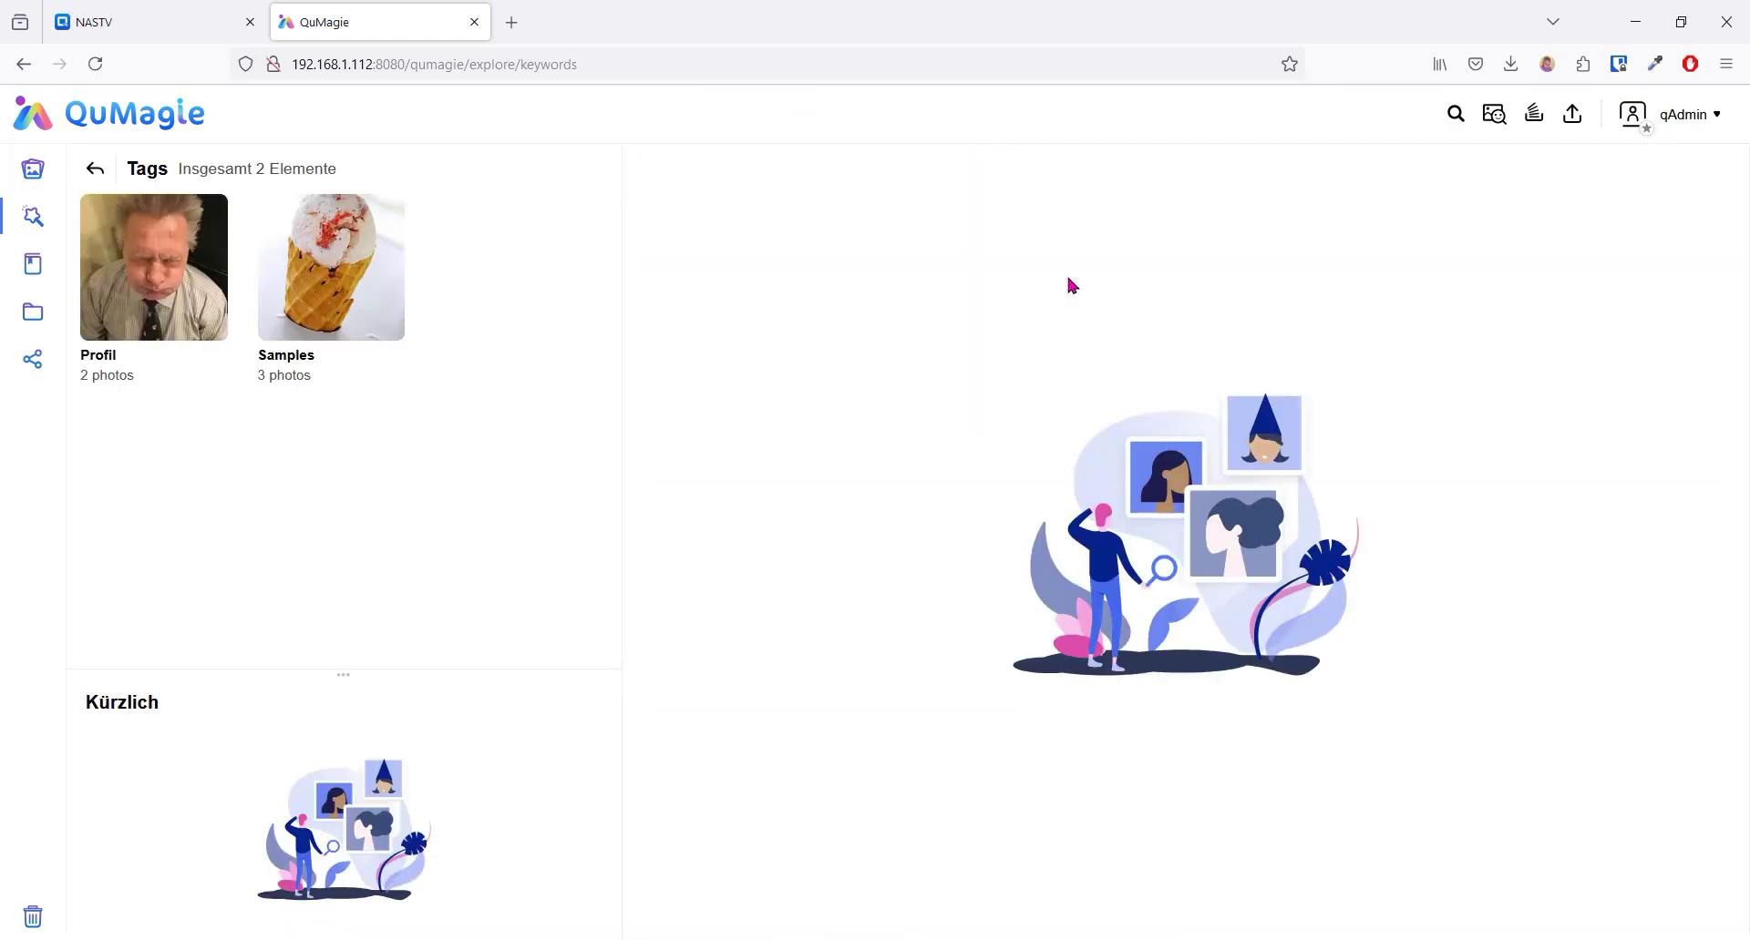
click(321, 311)
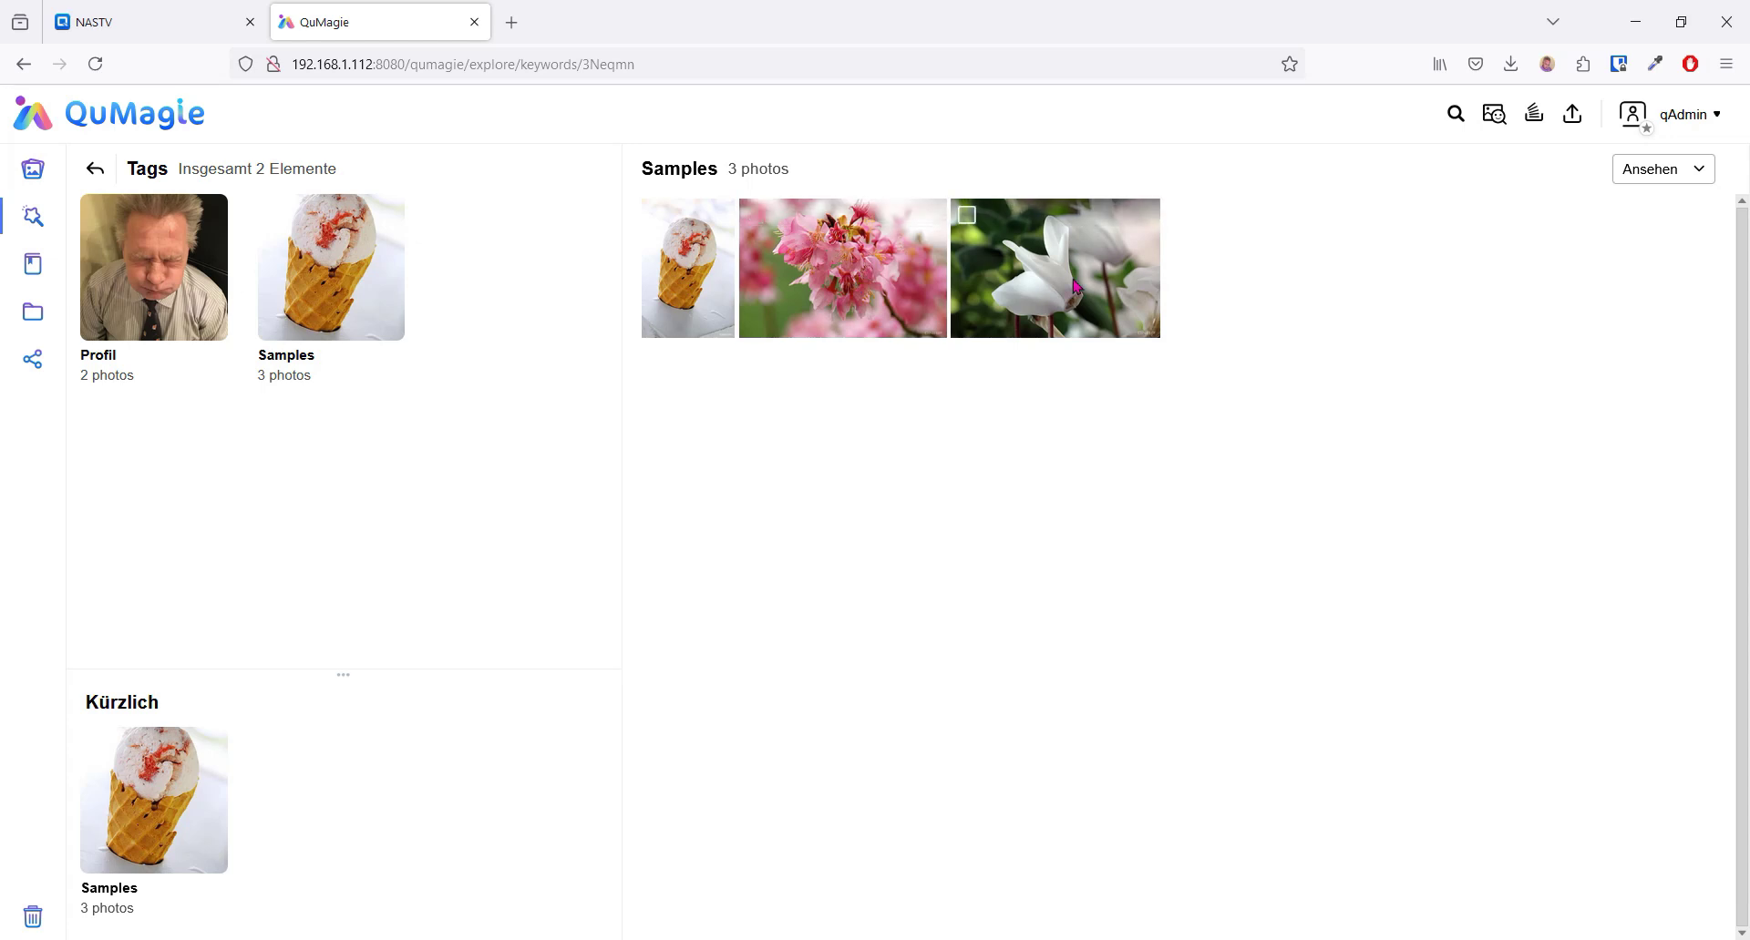
click(967, 216)
click(1604, 169)
click(1484, 261)
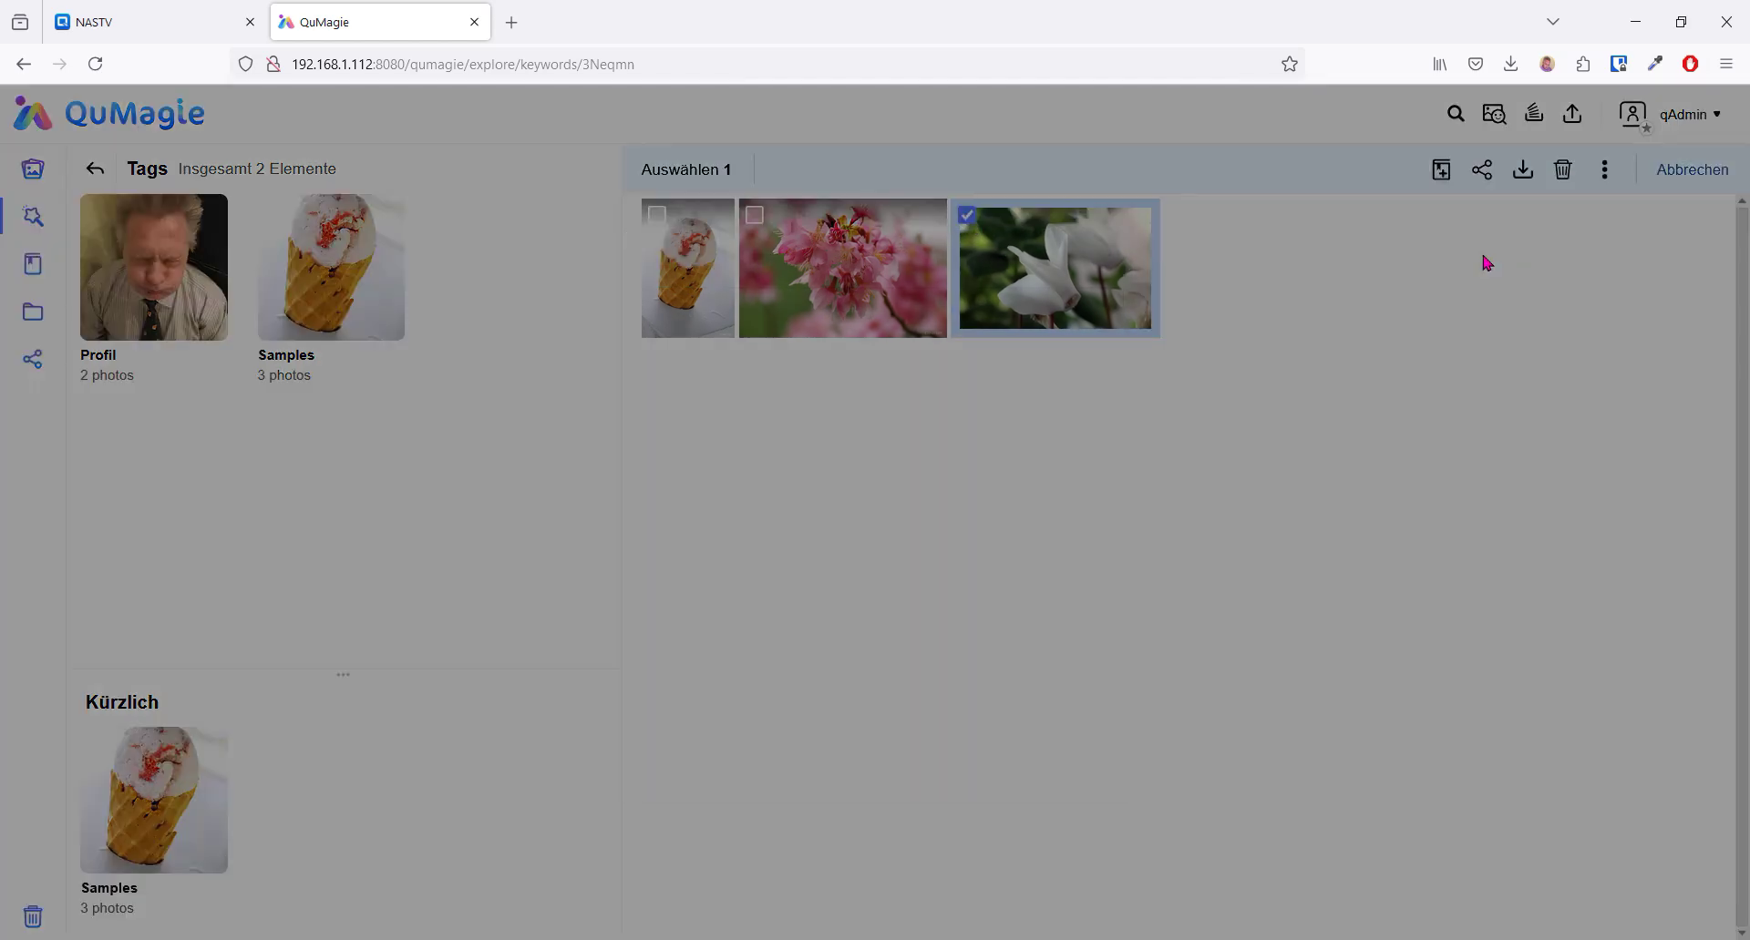
click(801, 437)
text(Blumen)
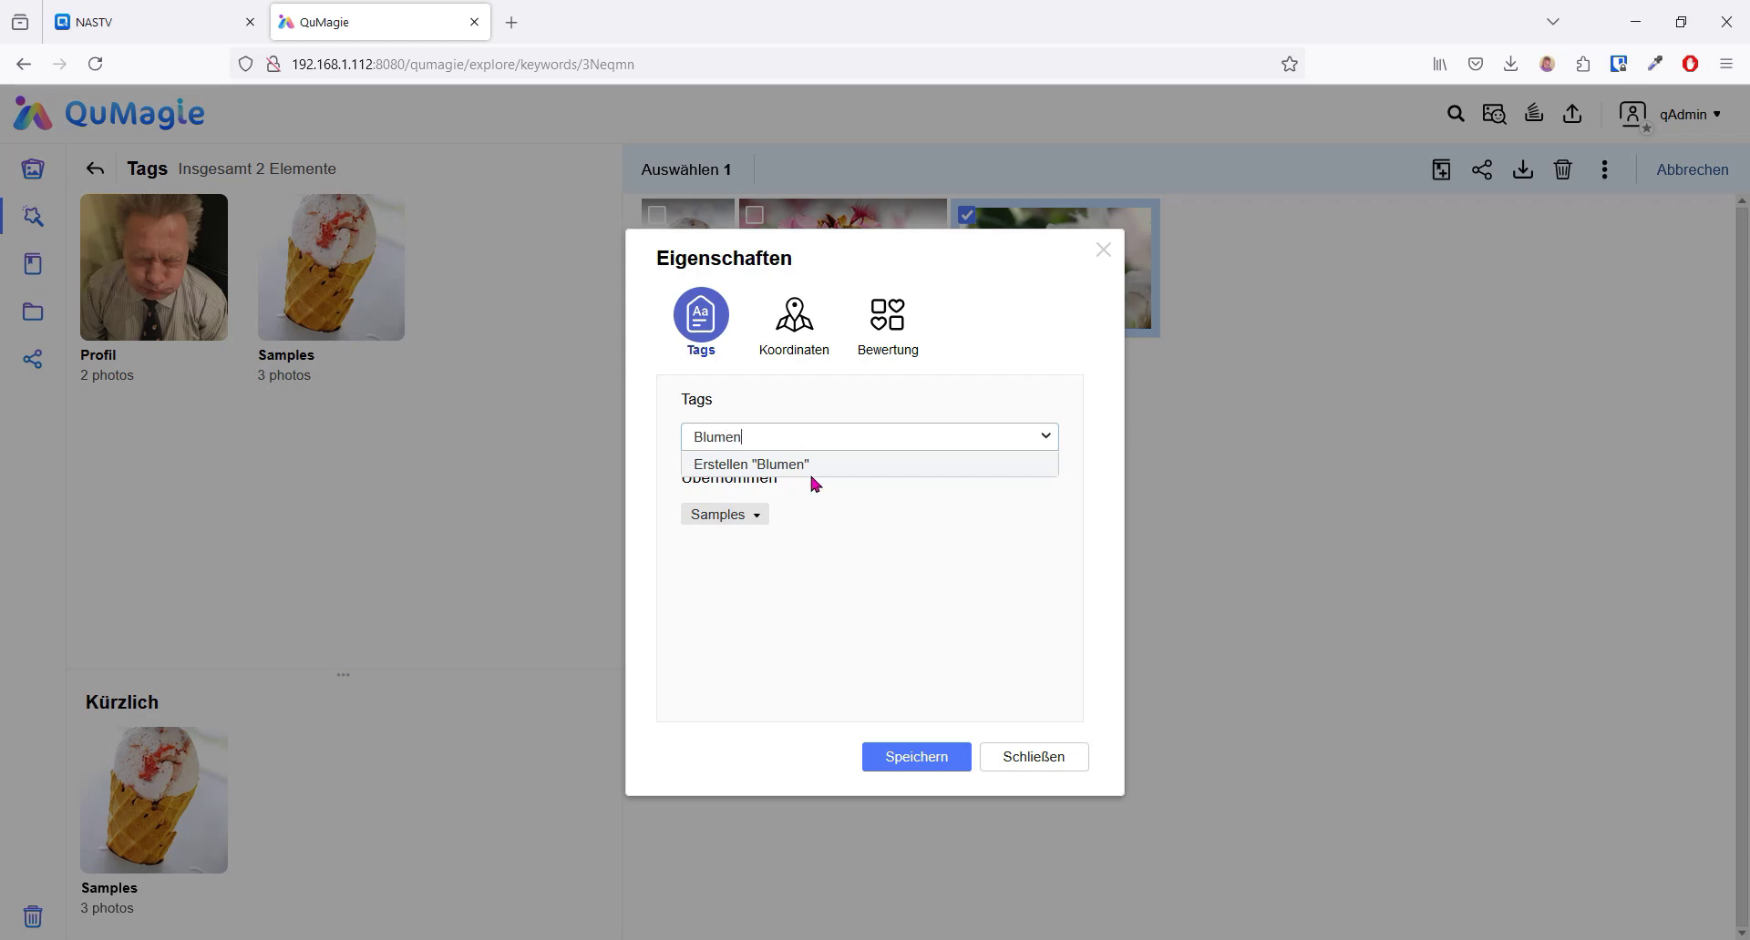
click(812, 471)
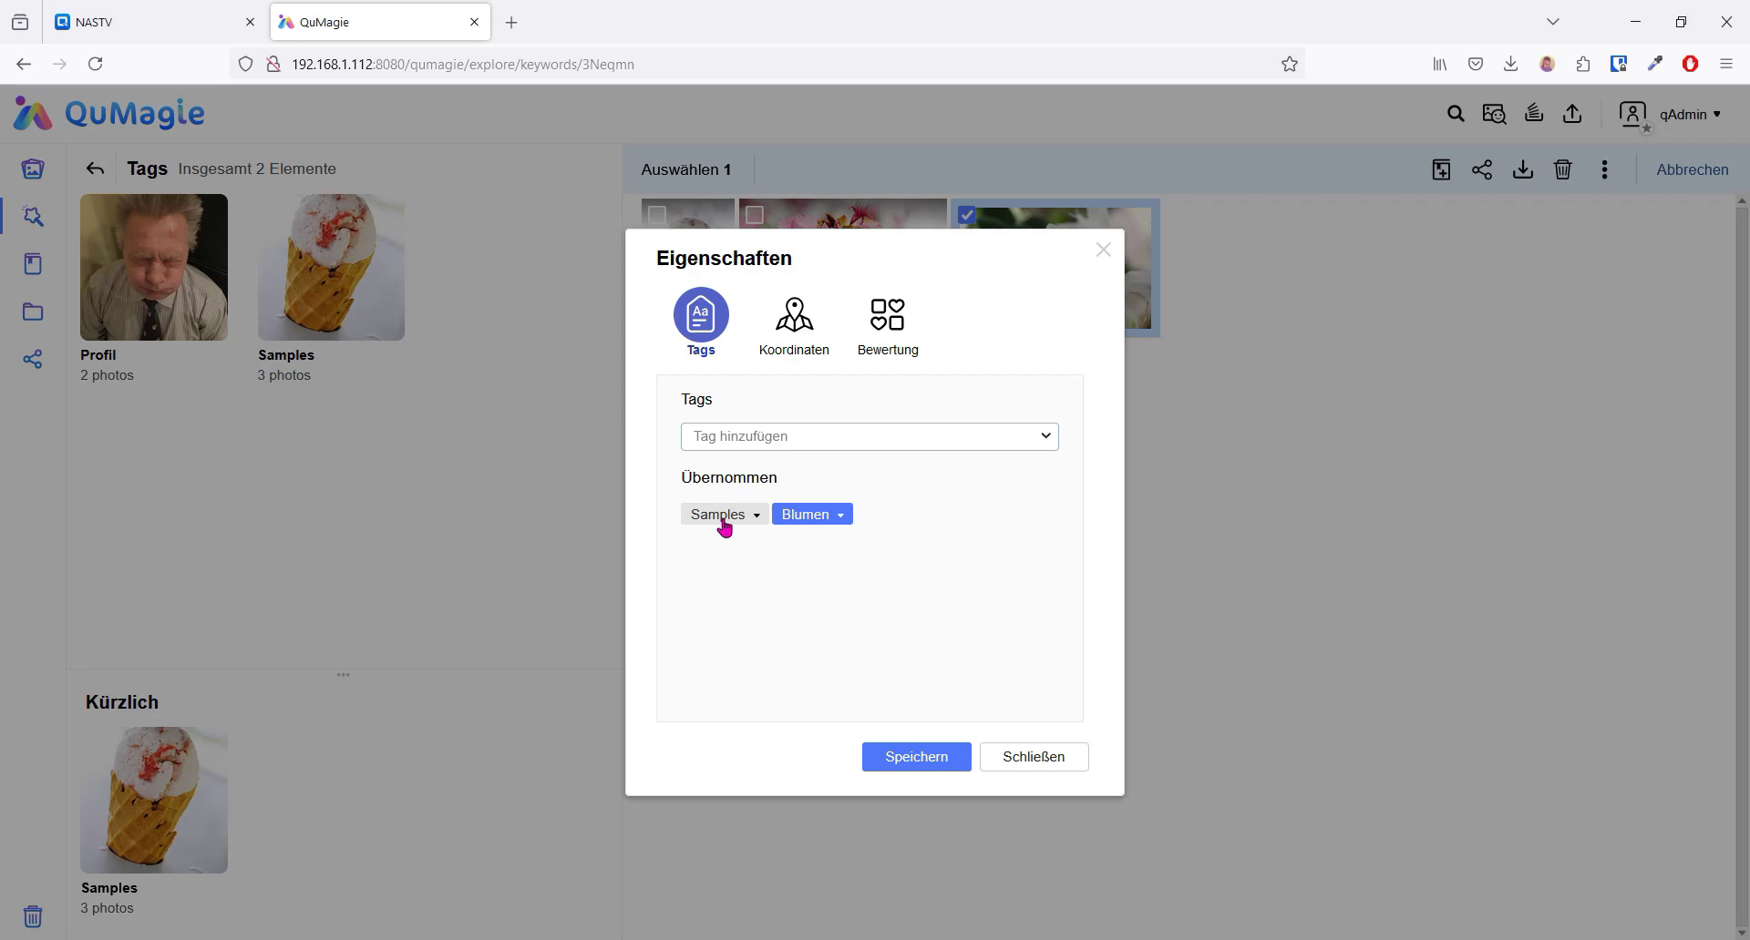
Remove the Samples tag from the white flower photo and save its properties
click(751, 518)
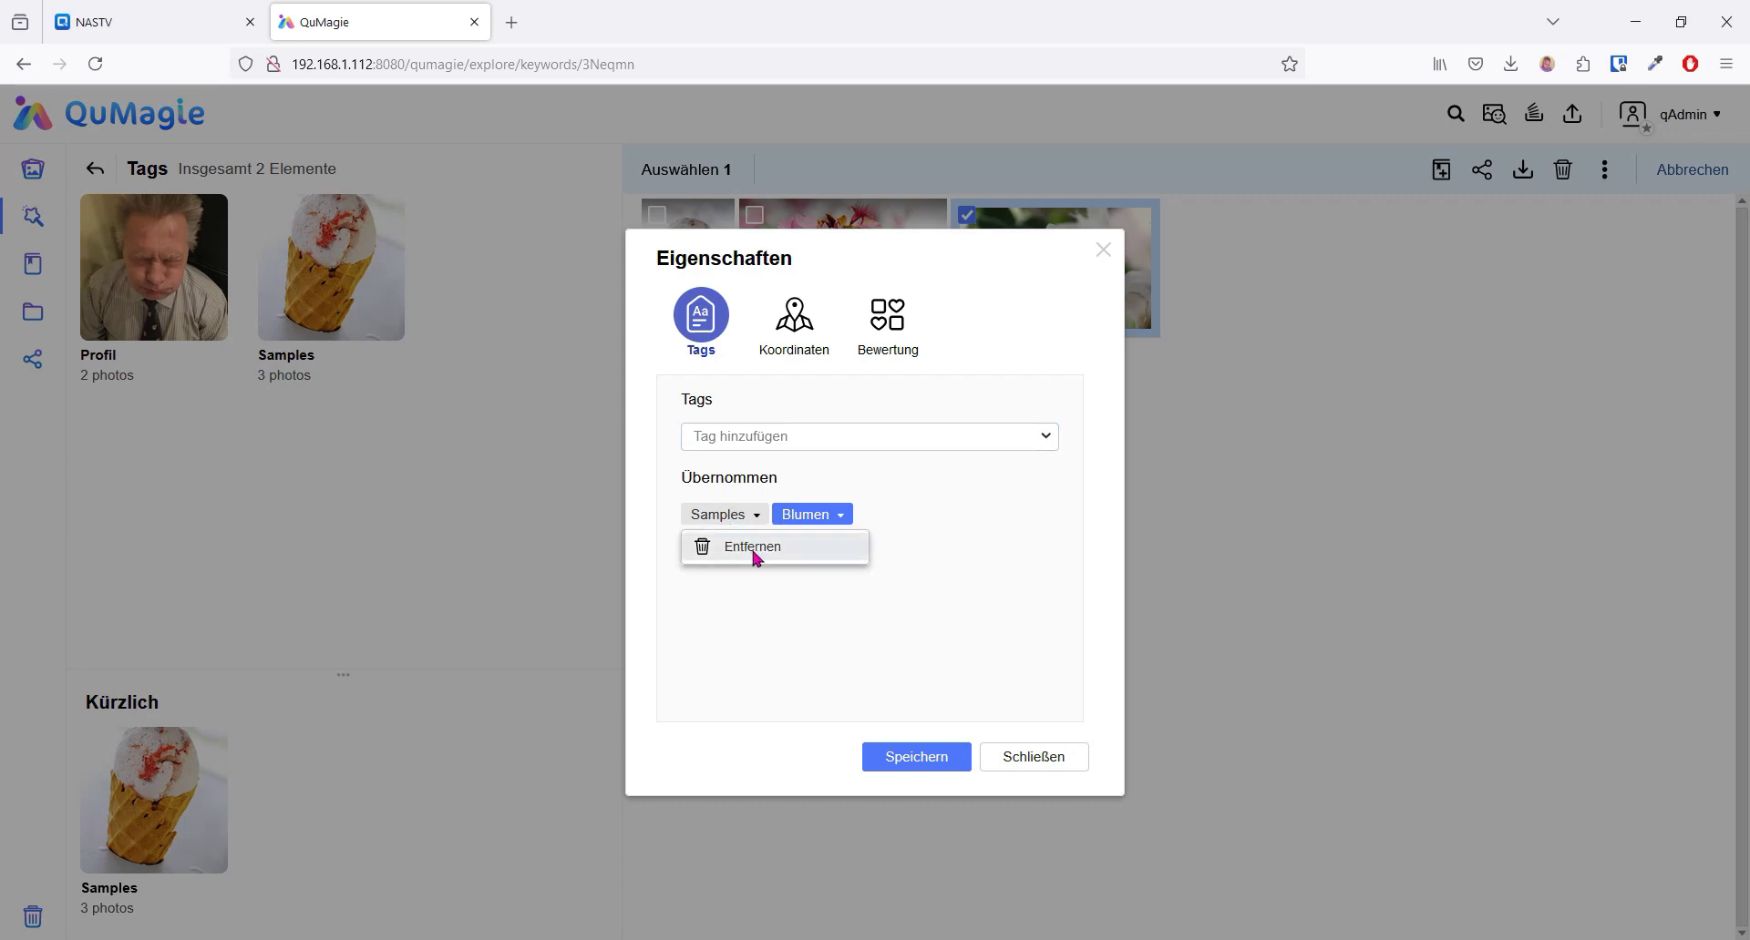
click(754, 548)
click(931, 762)
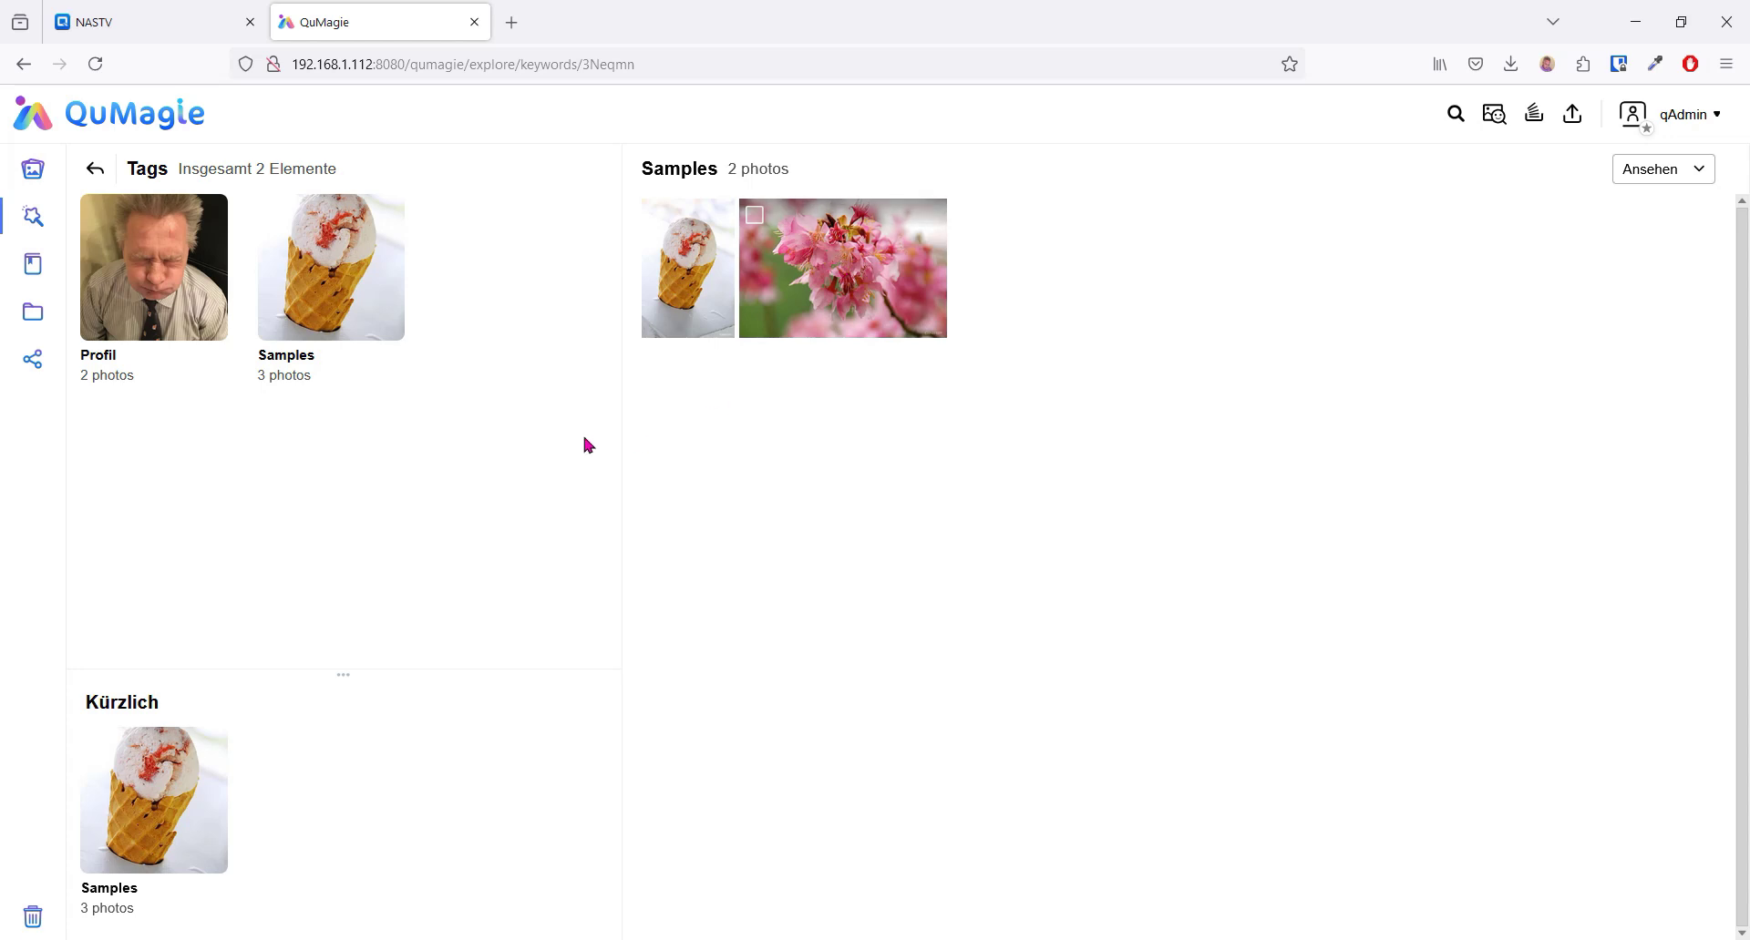
View the photos tagged Profil and return to the Entdecken overview
click(191, 262)
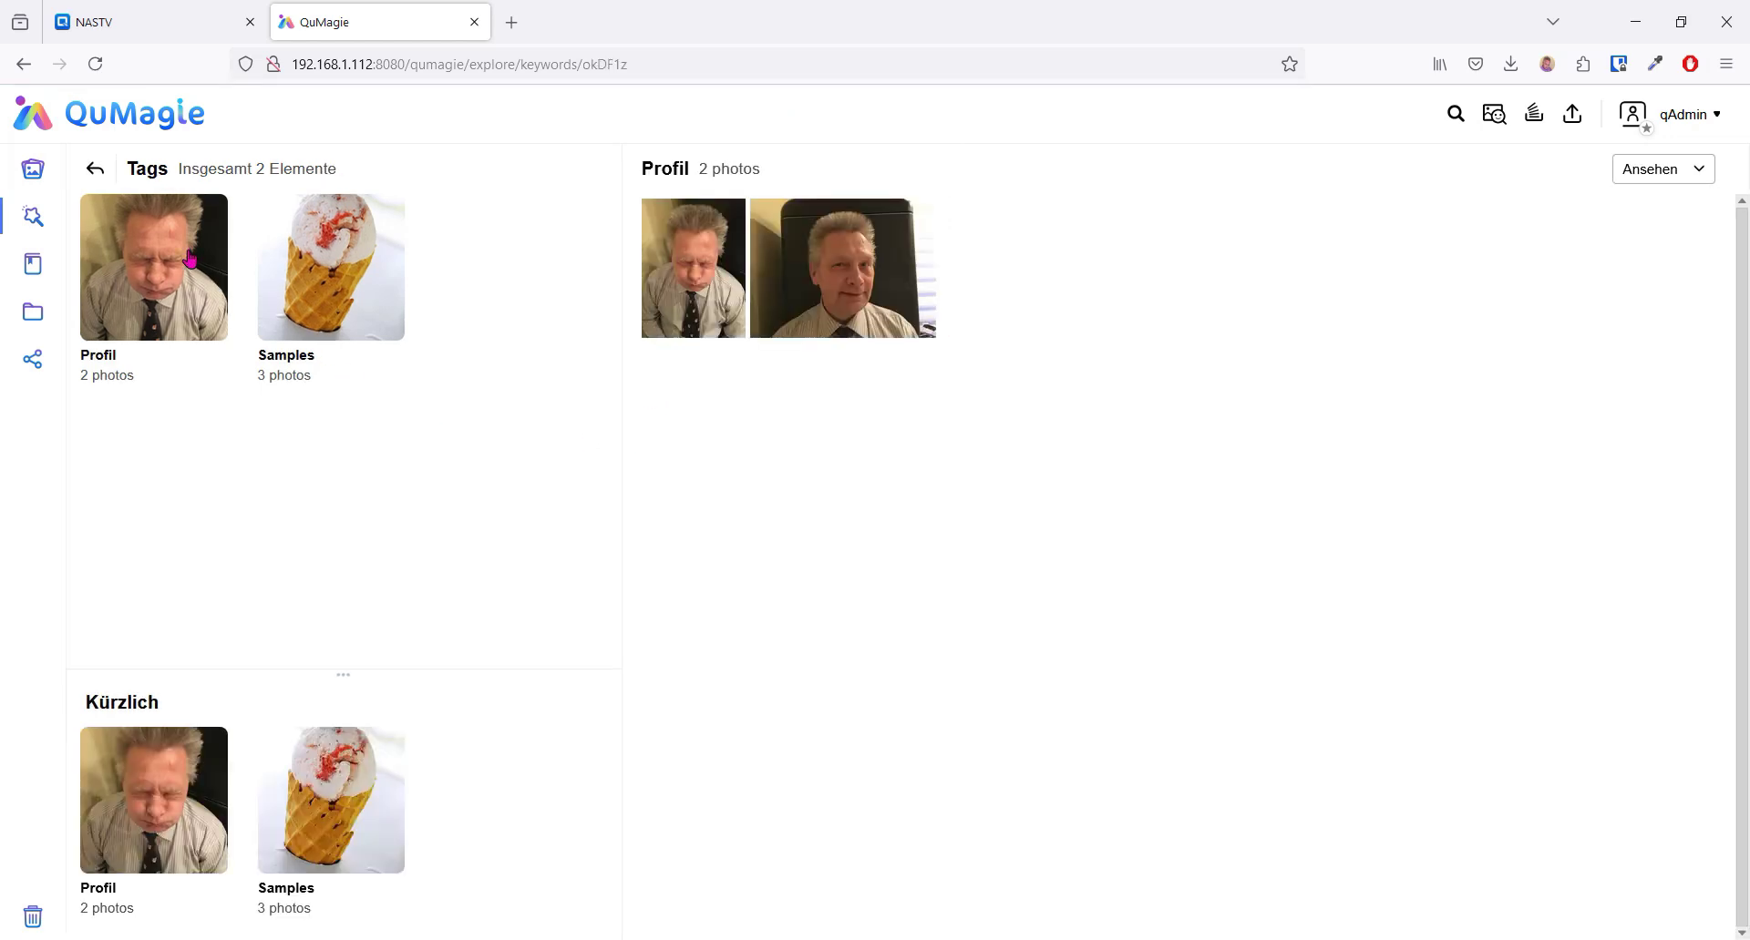
click(94, 171)
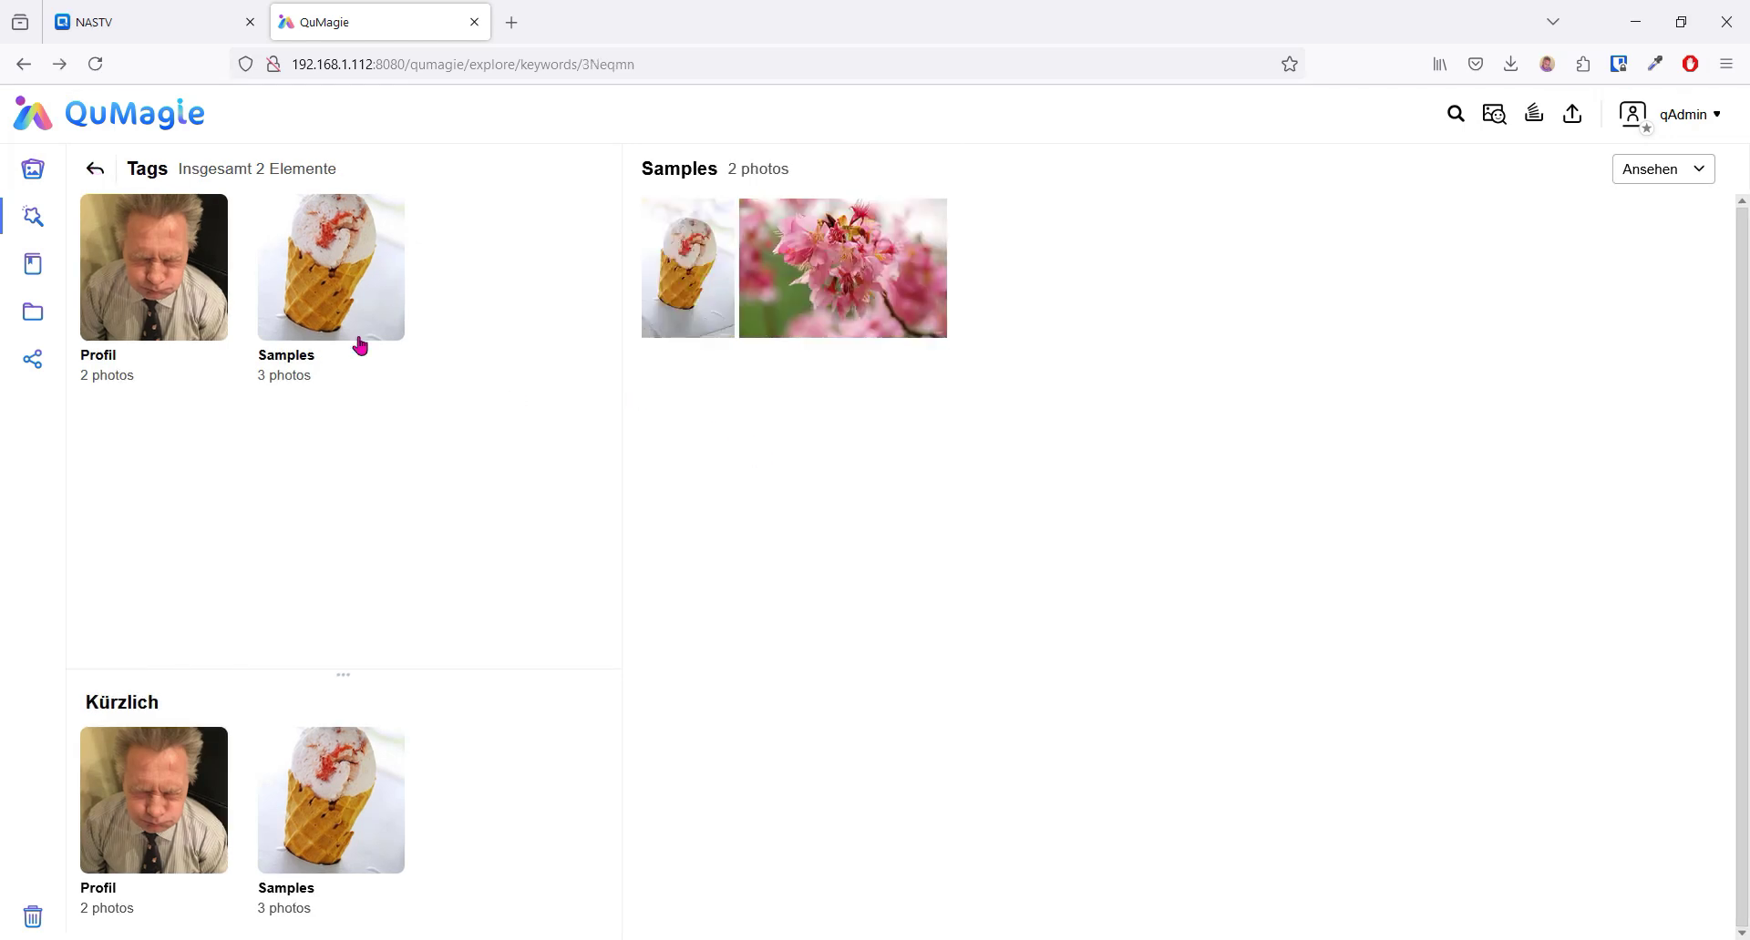
click(94, 170)
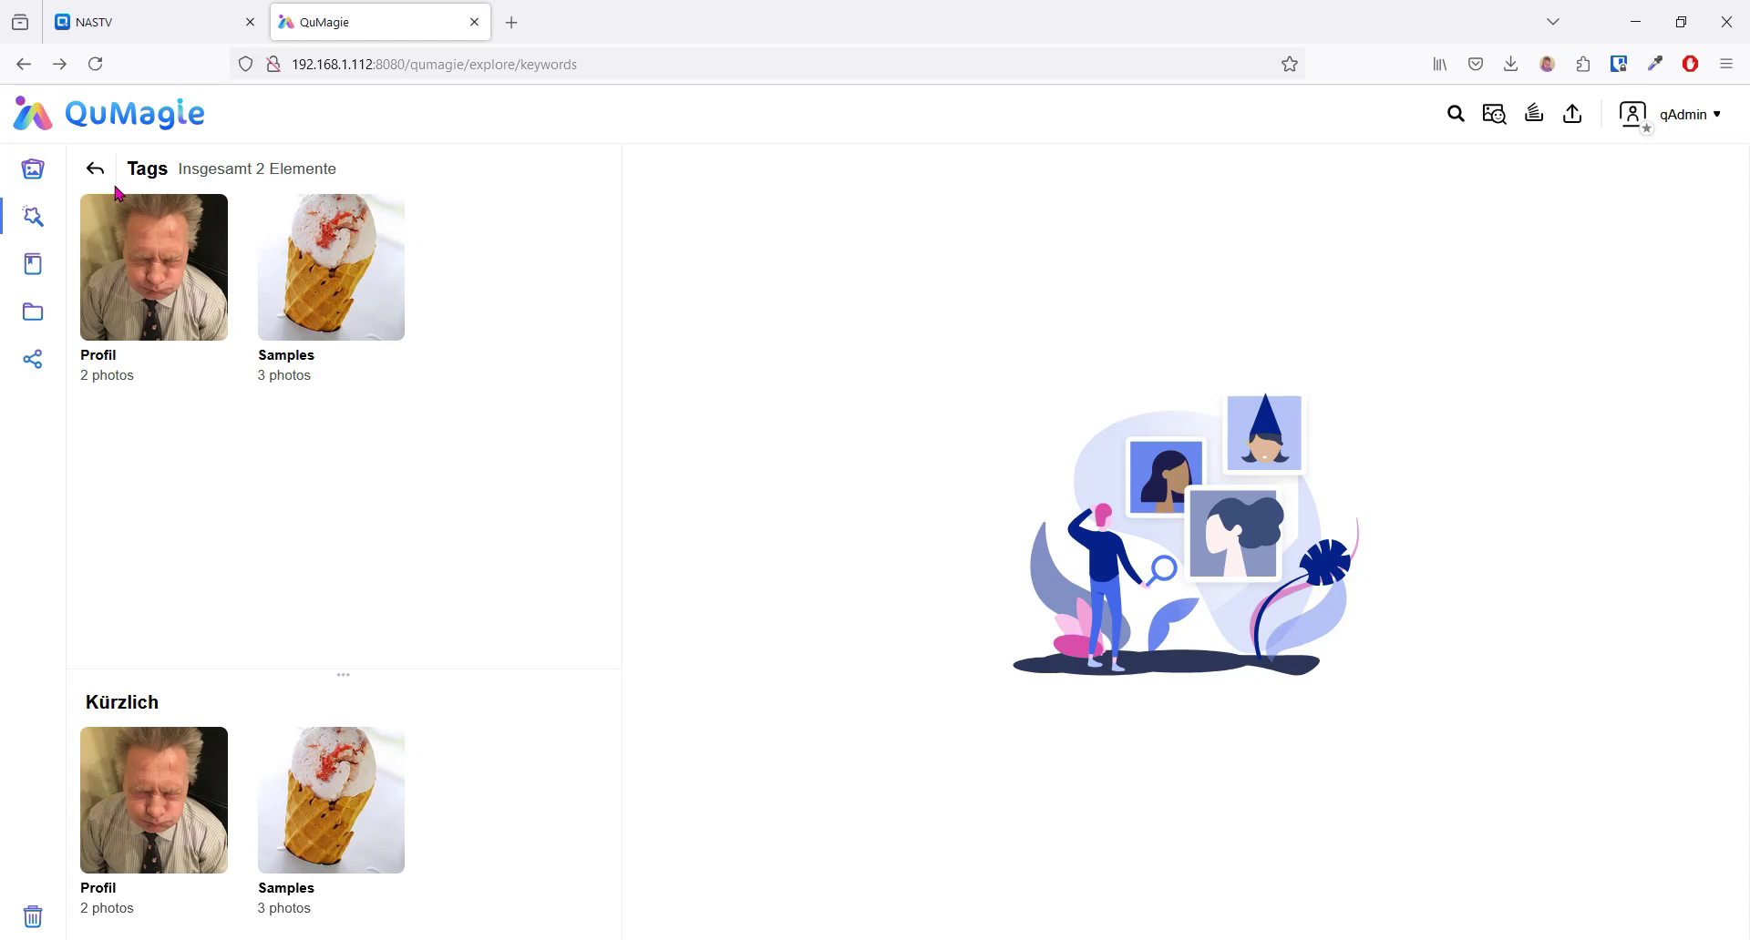
click(96, 173)
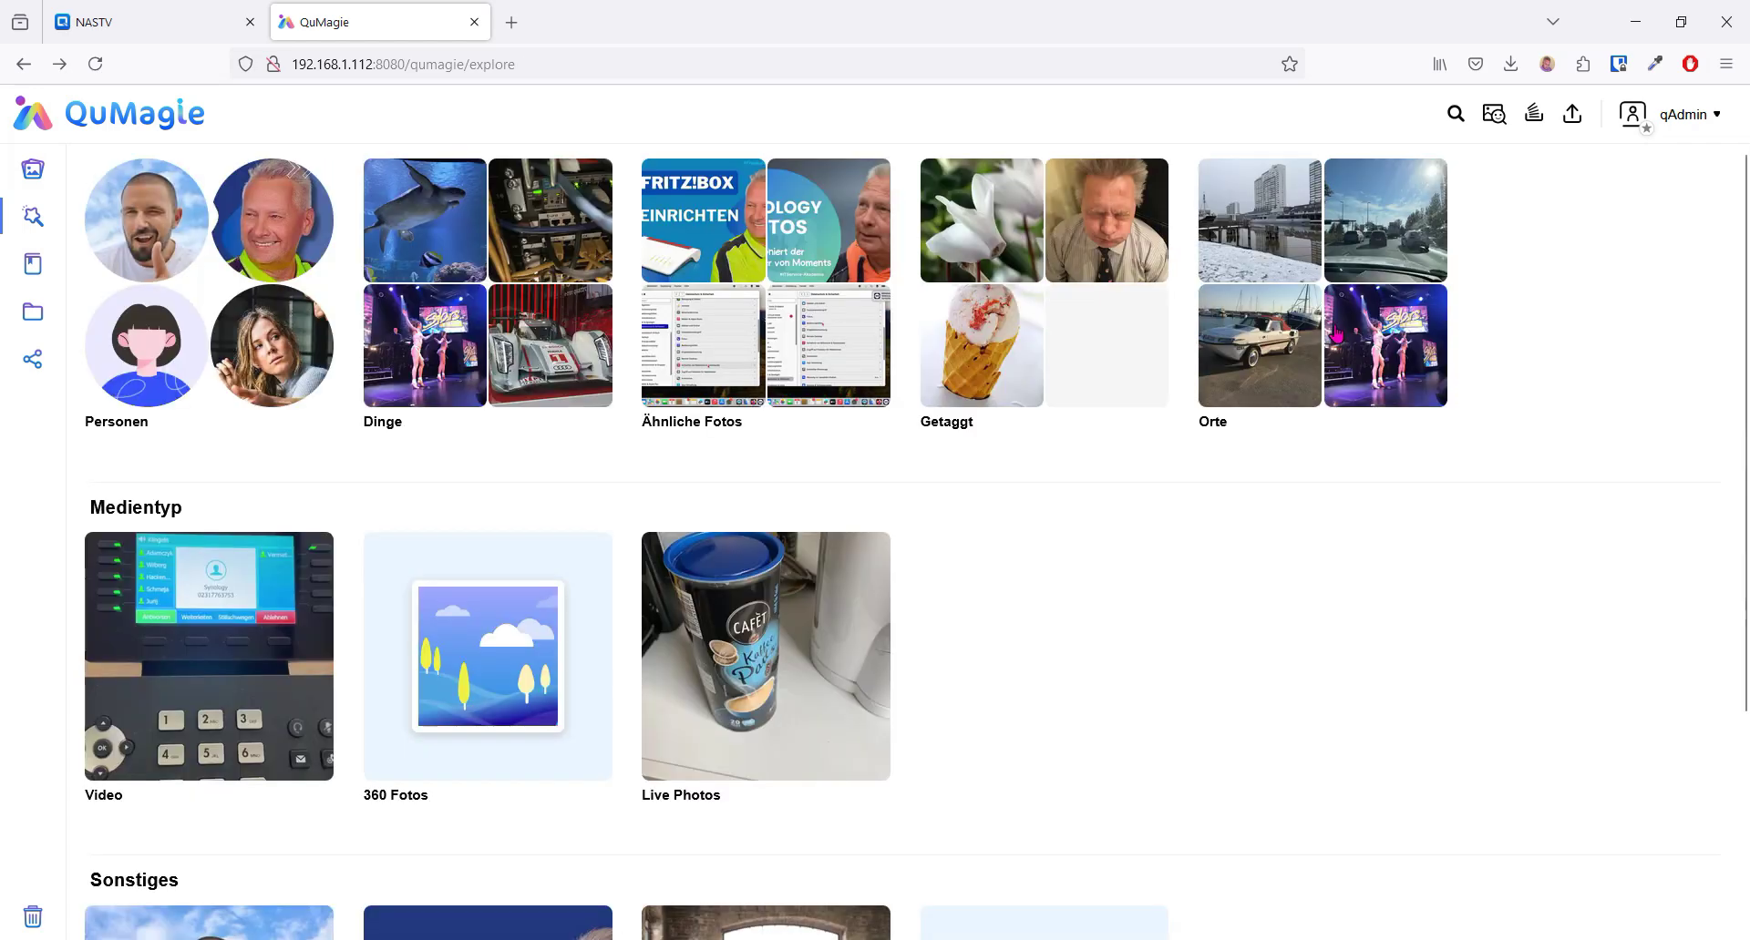
View the Orte category as a map and as a gallery, and return to the Entdecken overview to examine its remaining categories
click(1336, 335)
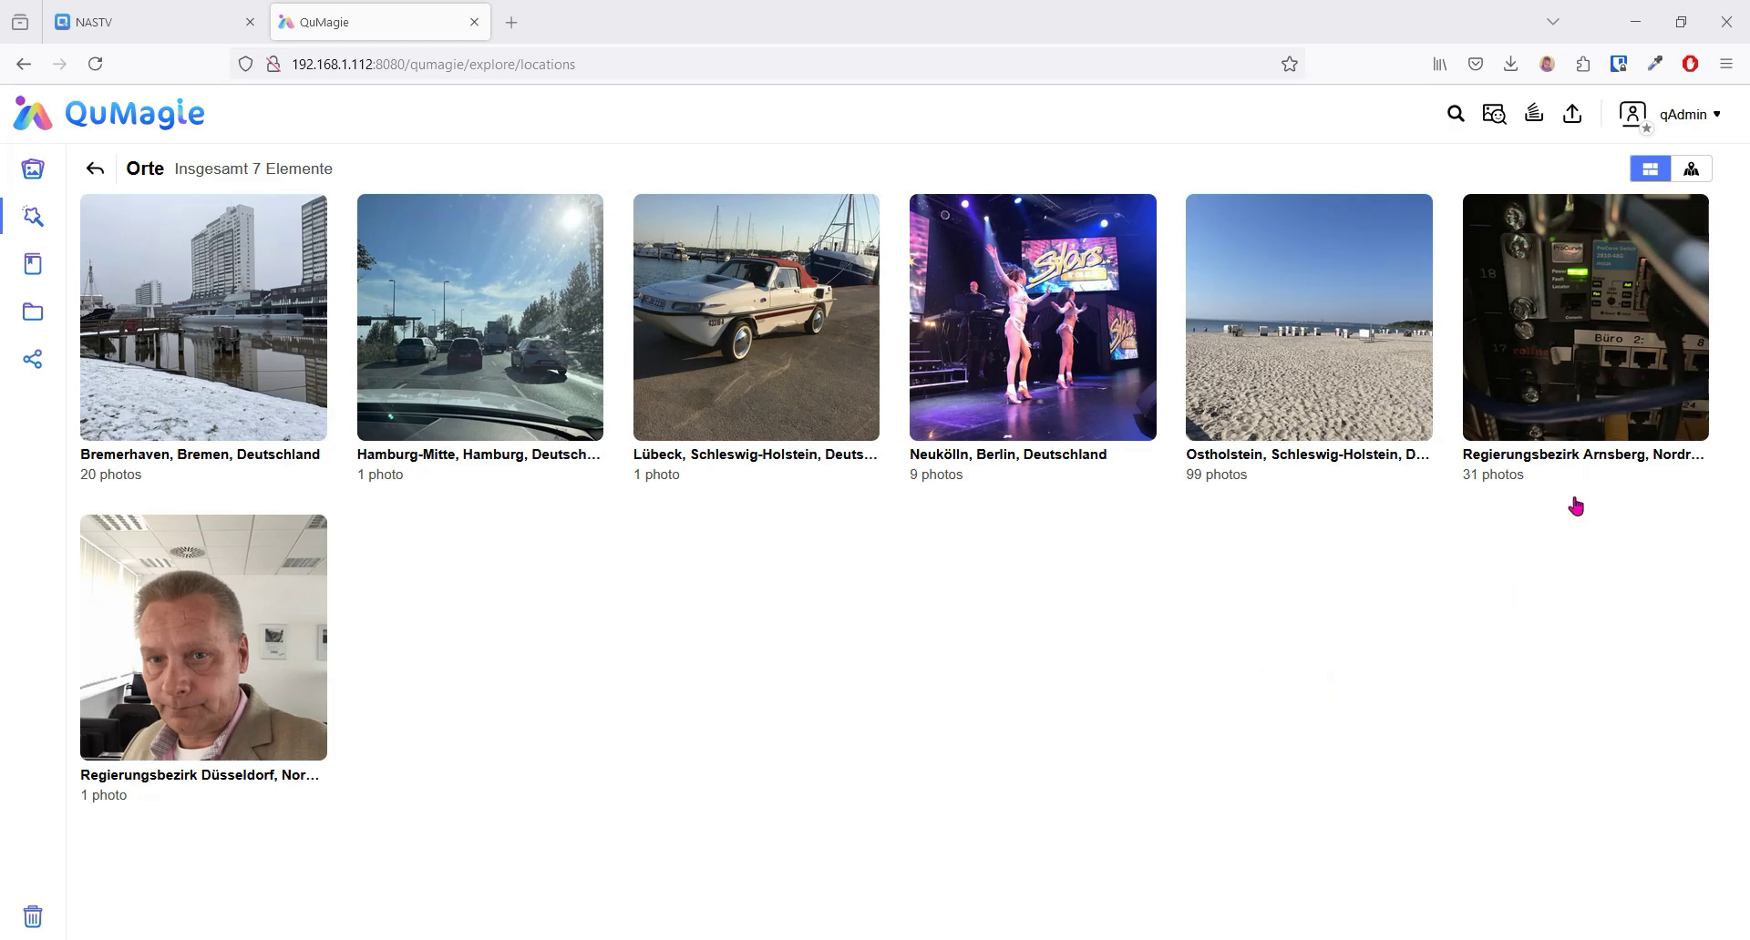
click(1690, 173)
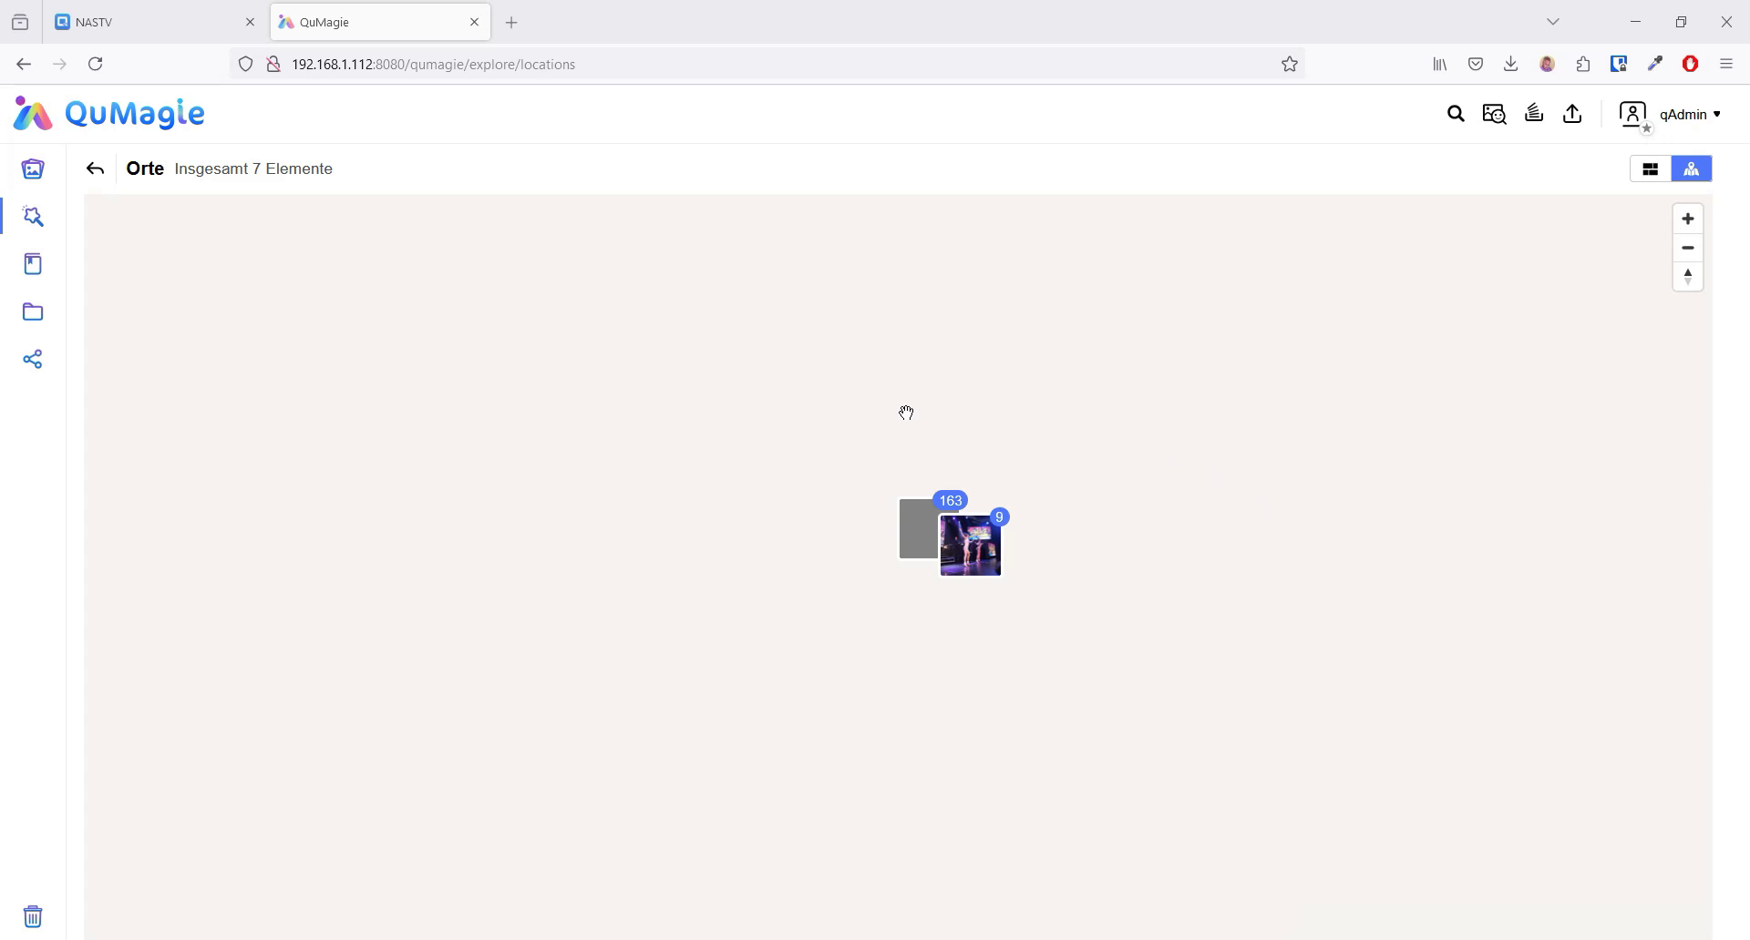
click(1651, 172)
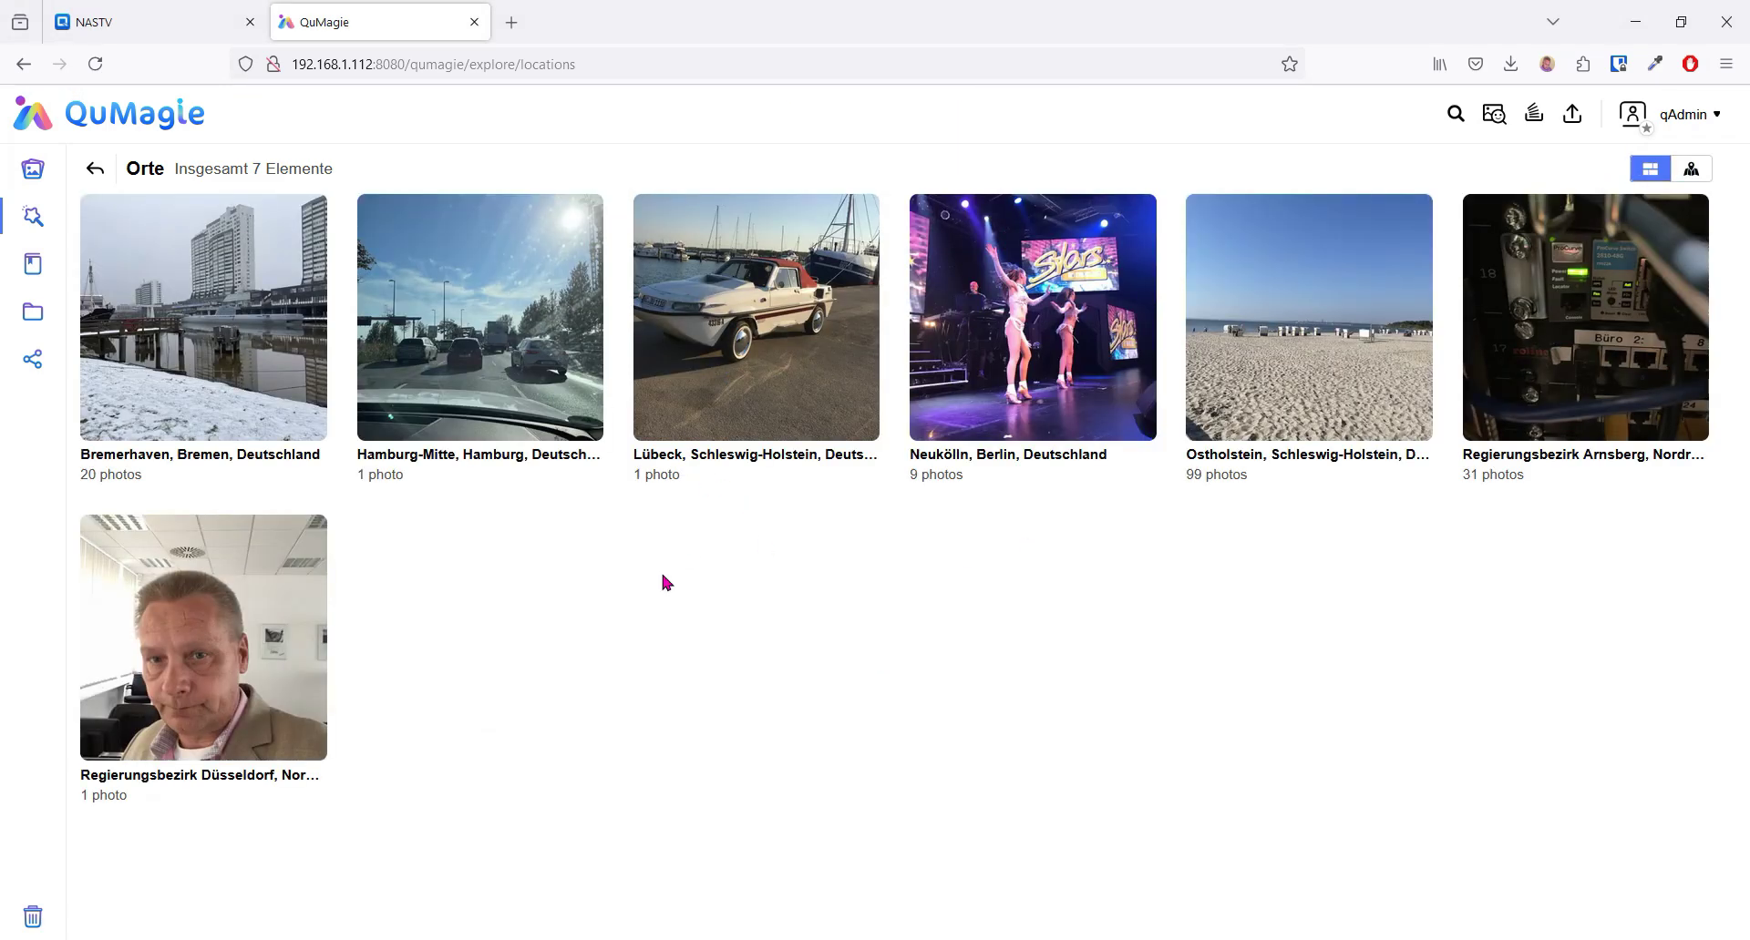
key(alt+Left)
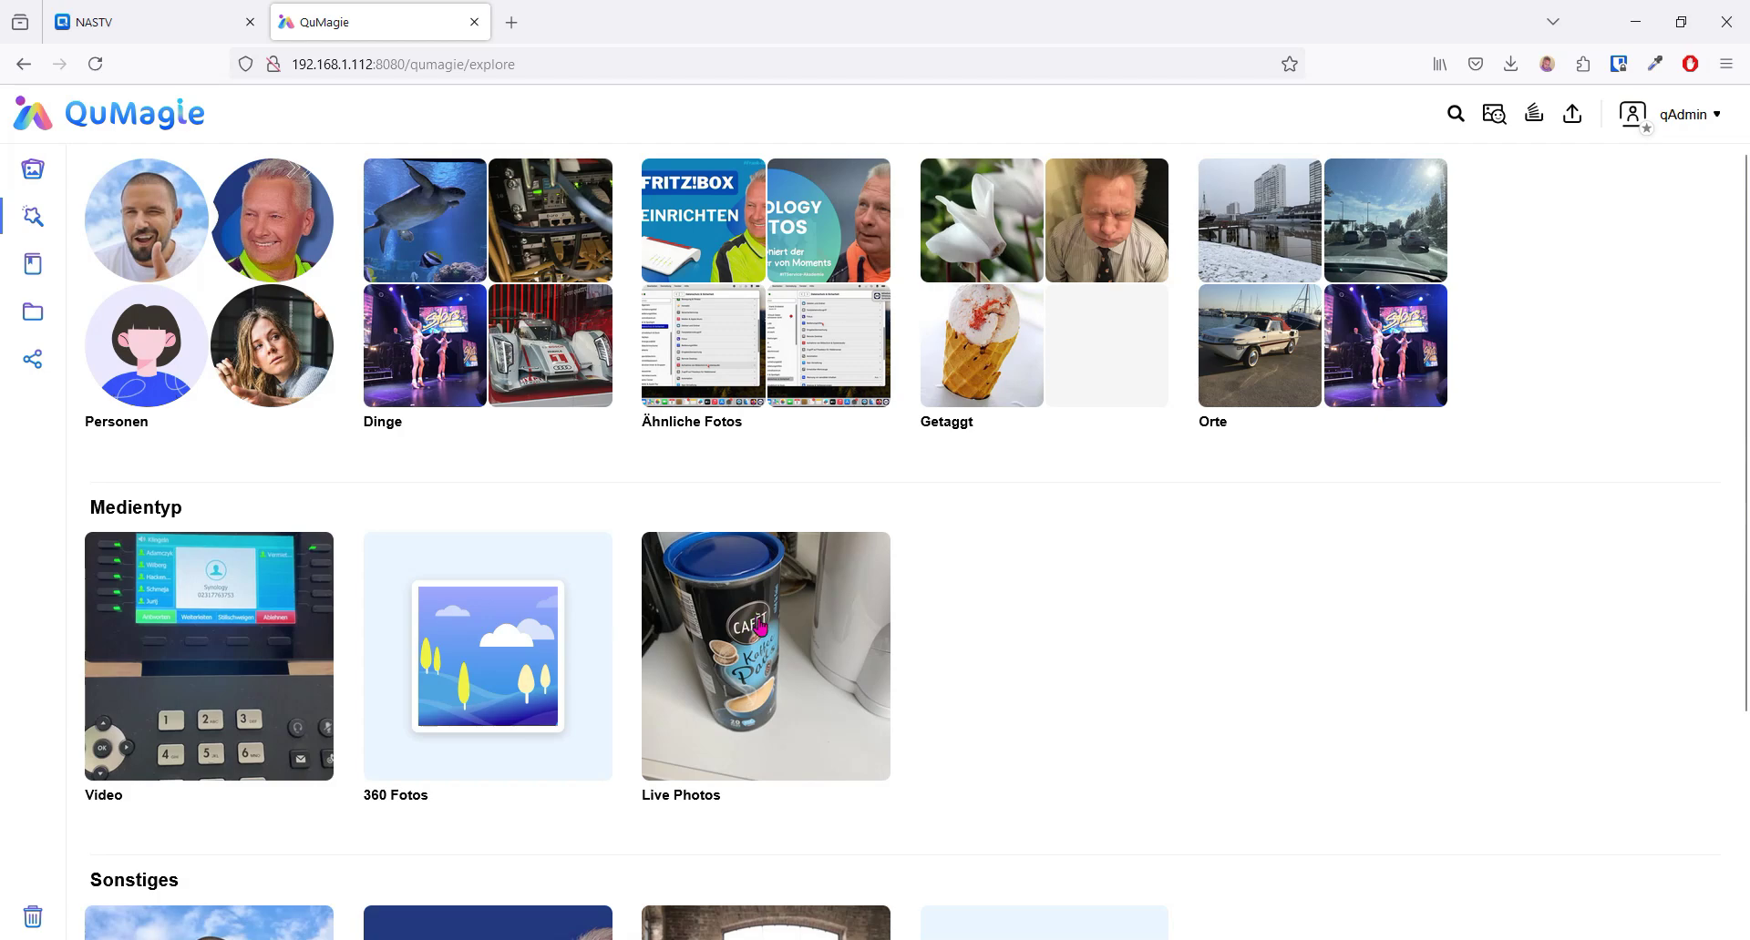
scroll(1221, 616, down, 3)
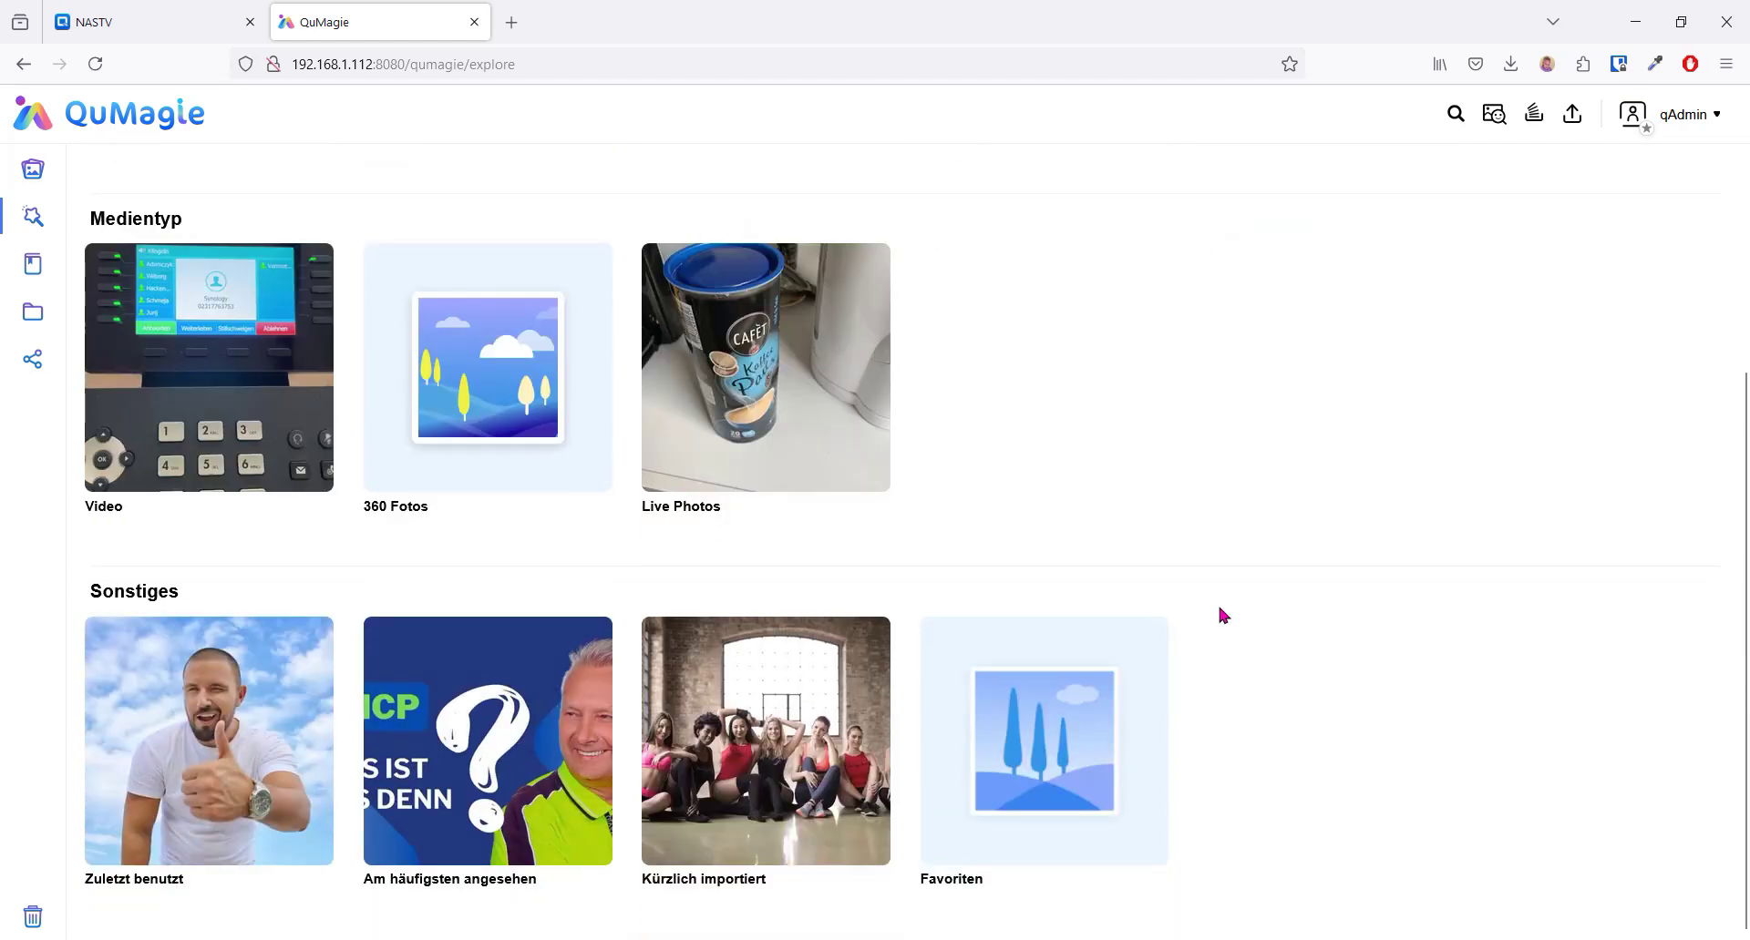